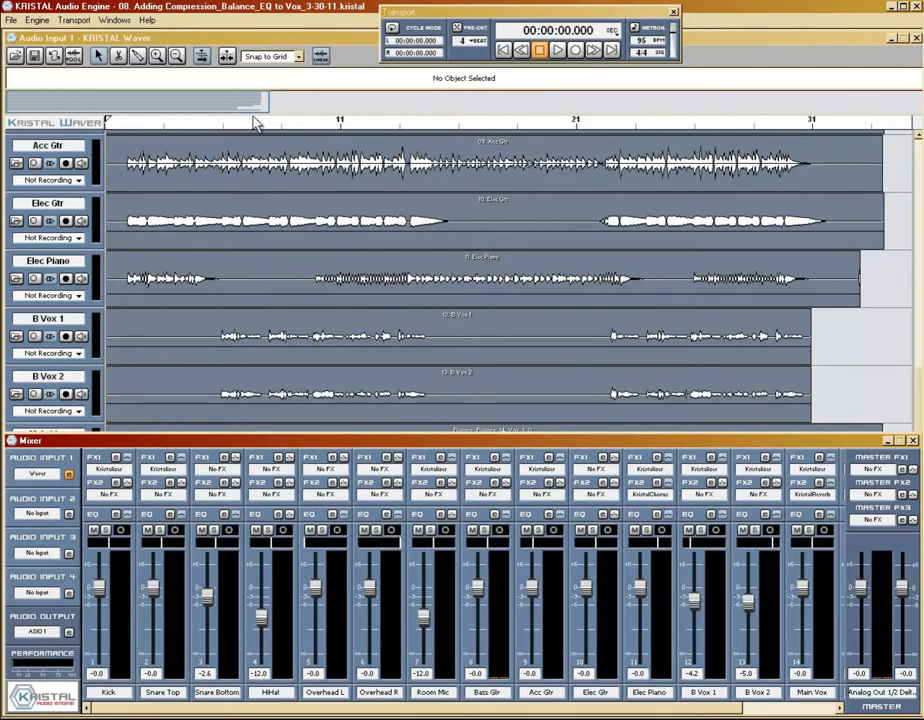
- Trim the start of the Elec Piano clip to about bar 13 beat 4, just before its sustained part
{"action": "left_click_drag", "start_coordinate": [270, 115], "coordinate": [82, 111]}
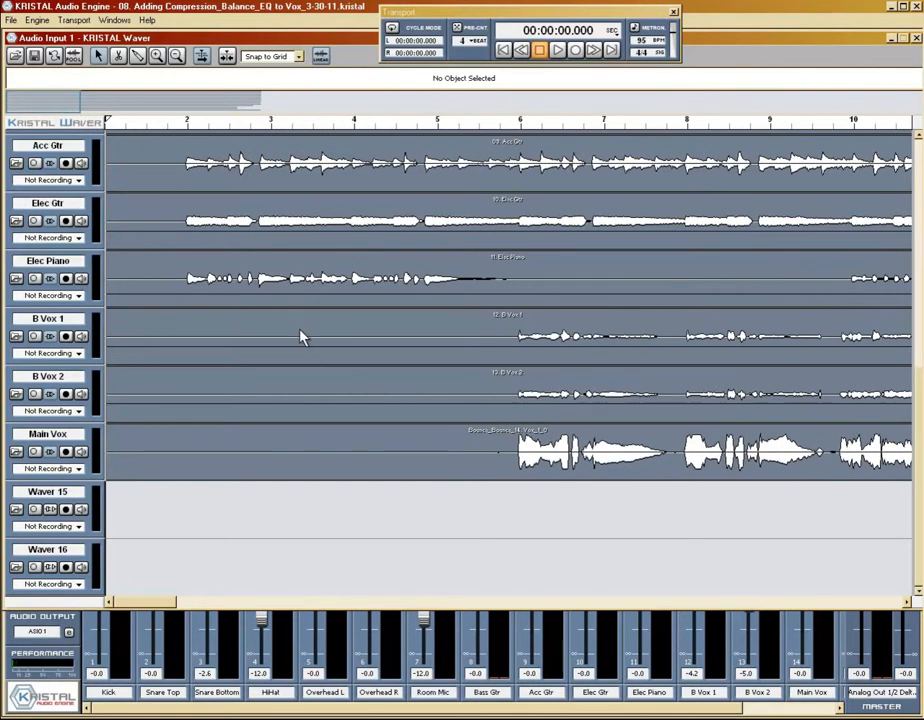
{"action": "left_click", "coordinate": [166, 263]}
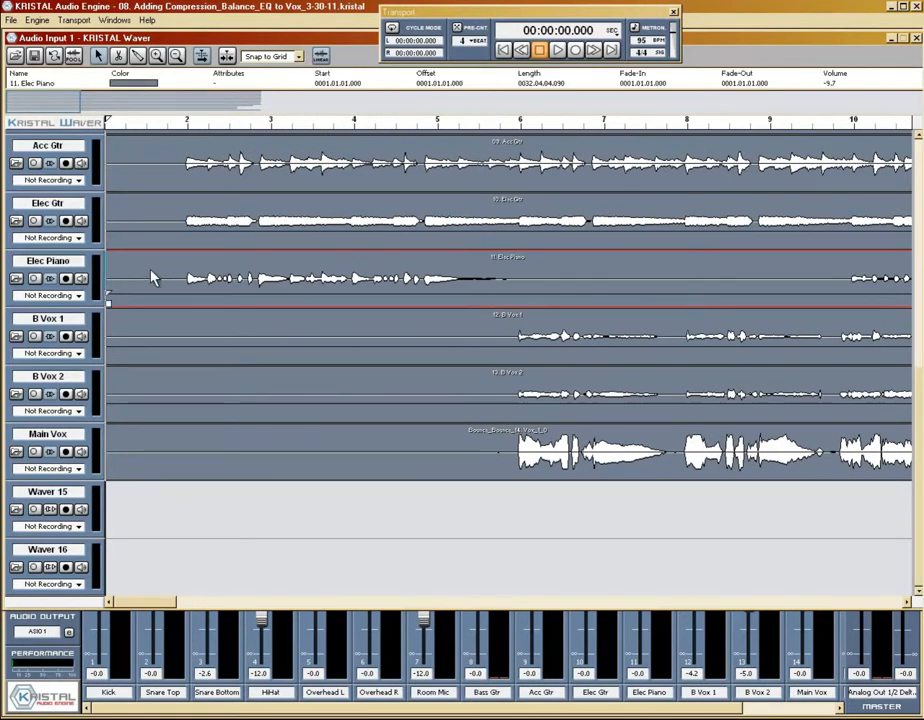
{"action": "left_click_drag", "start_coordinate": [108, 303], "coordinate": [841, 305]}
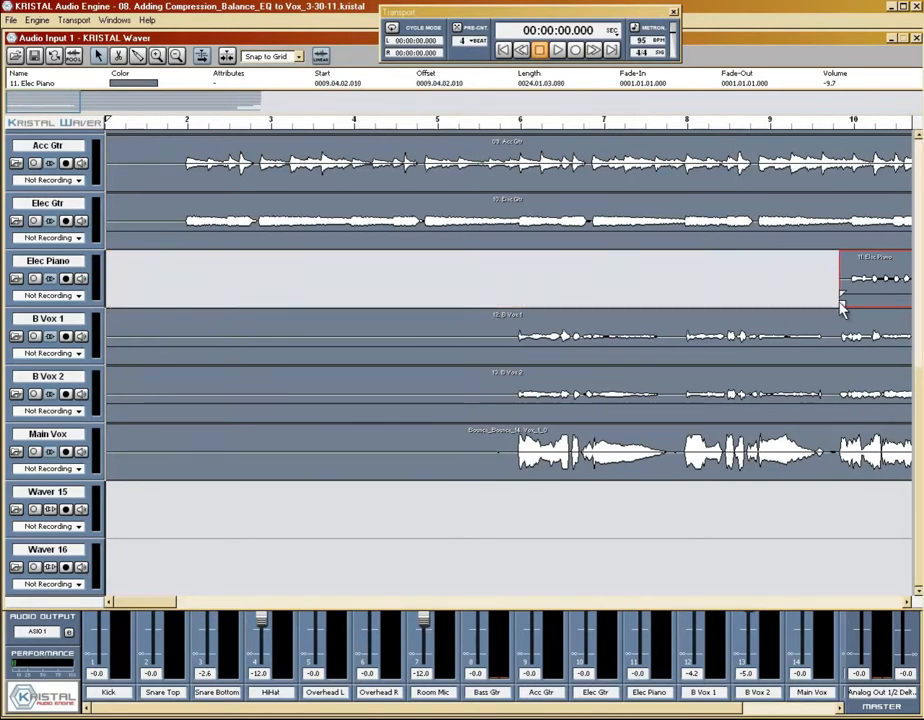
{"action": "left_click_drag", "start_coordinate": [35, 103], "coordinate": [115, 103]}
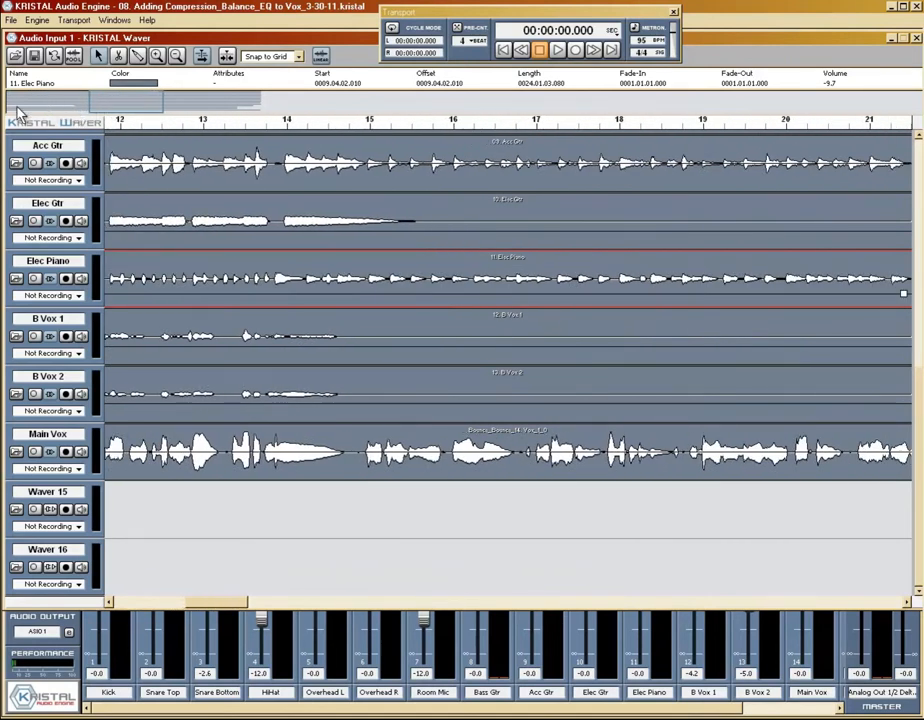
{"action": "left_click", "coordinate": [70, 110]}
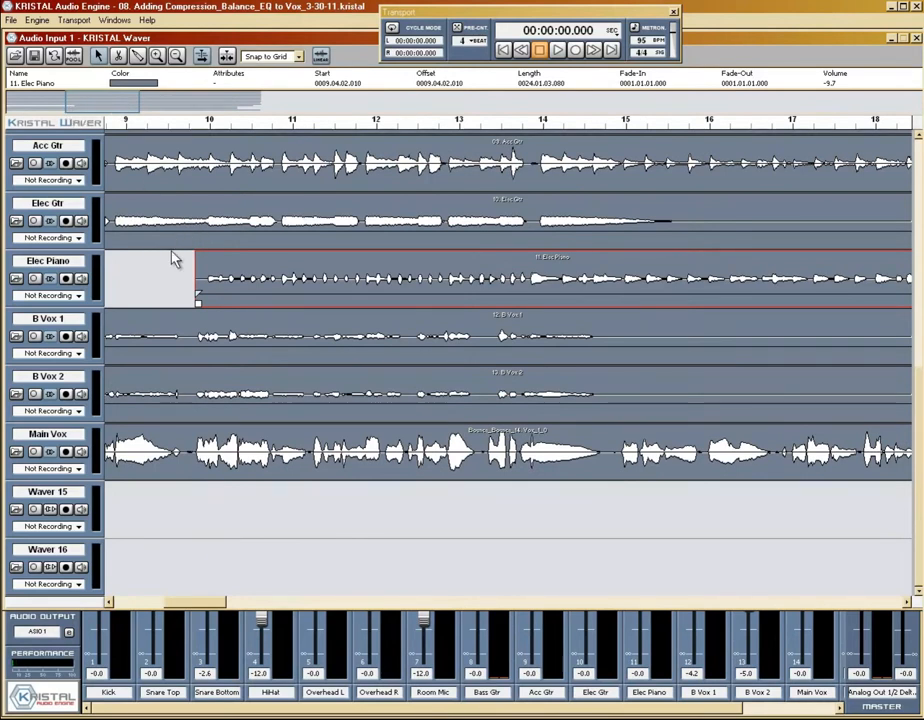
{"action": "mouse_move", "coordinate": [117, 112]}
{"action": "left_mouse_down"}
{"action": "mouse_move", "coordinate": [76, 104]}
{"action": "mouse_move", "coordinate": [121, 110]}
{"action": "left_mouse_up"}
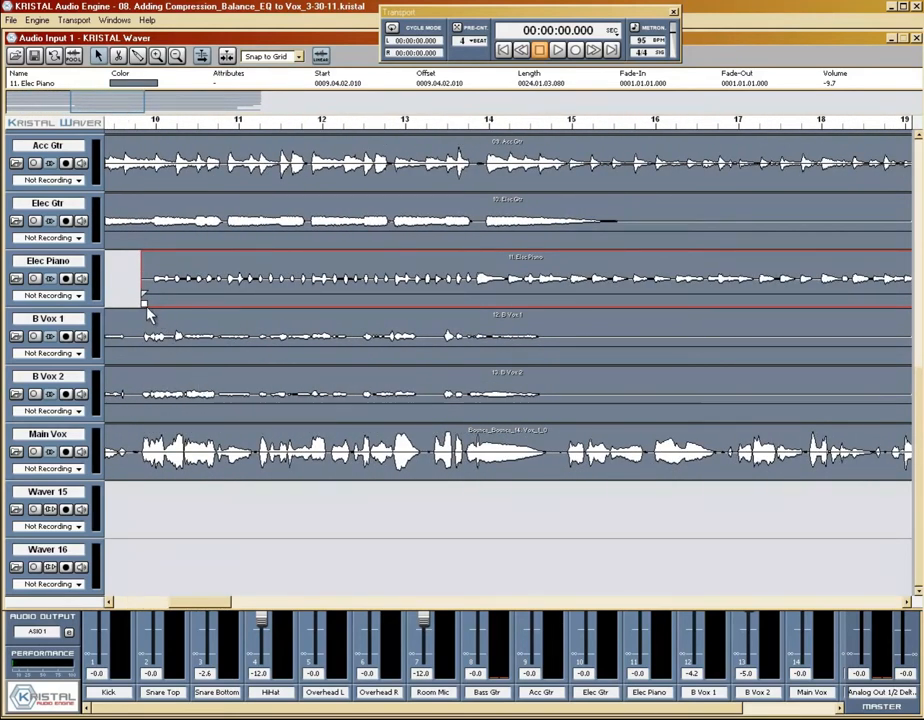
{"action": "left_click_drag", "start_coordinate": [146, 310], "coordinate": [476, 298]}
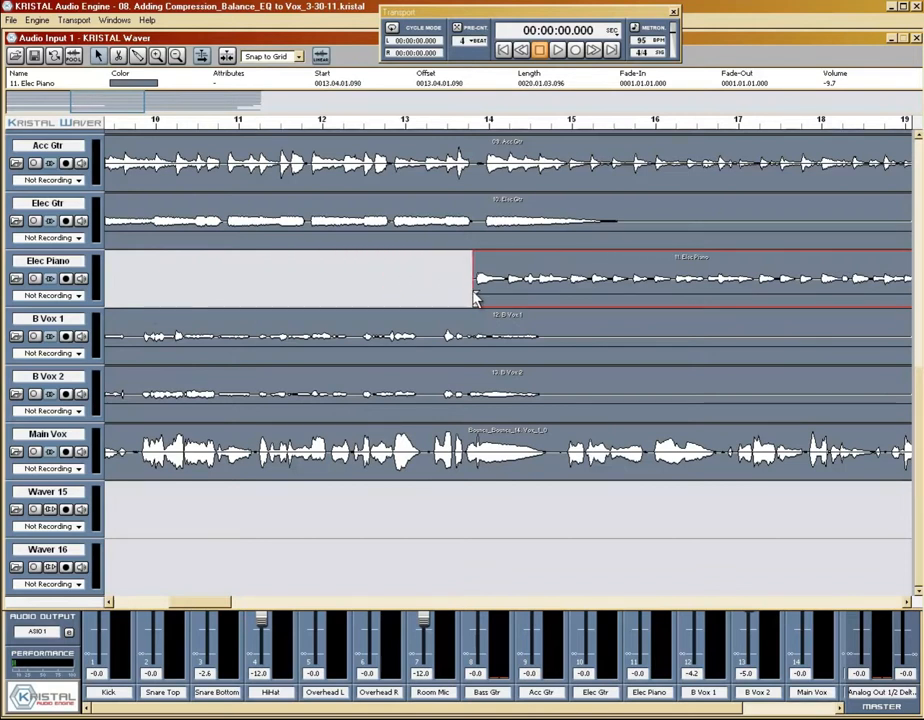
- Play the full mix from just after bar 13 across the new Elec Piano entrance
{"action": "left_click", "coordinate": [433, 122]}
{"action": "key", "text": "space"}
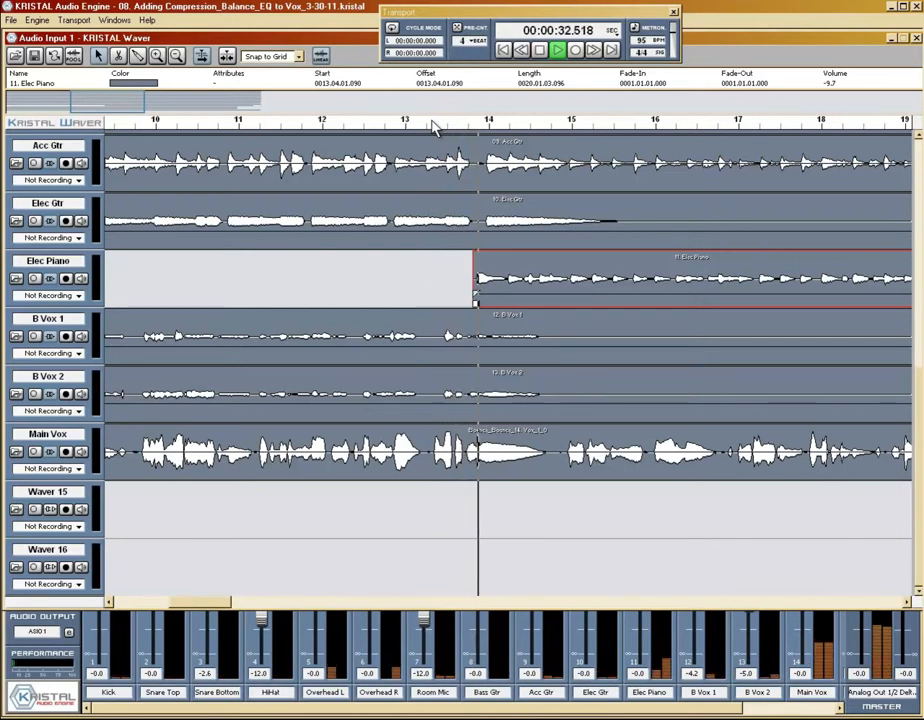
{"action": "key", "text": "space"}
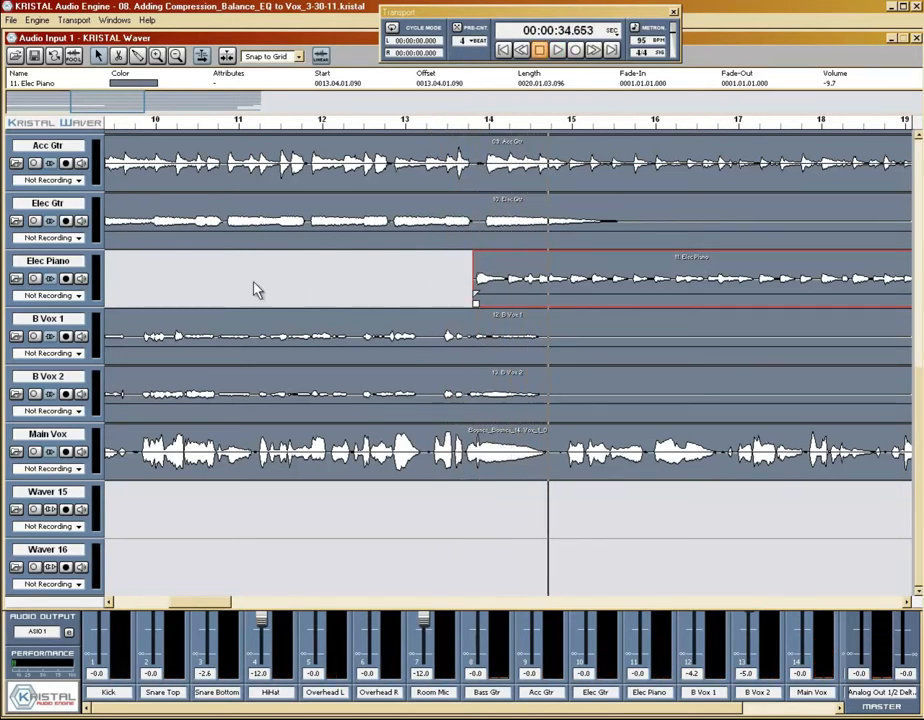
- Solo the Elec Piano channel and play its entrance from just before bar 13
{"action": "left_click", "coordinate": [555, 655]}
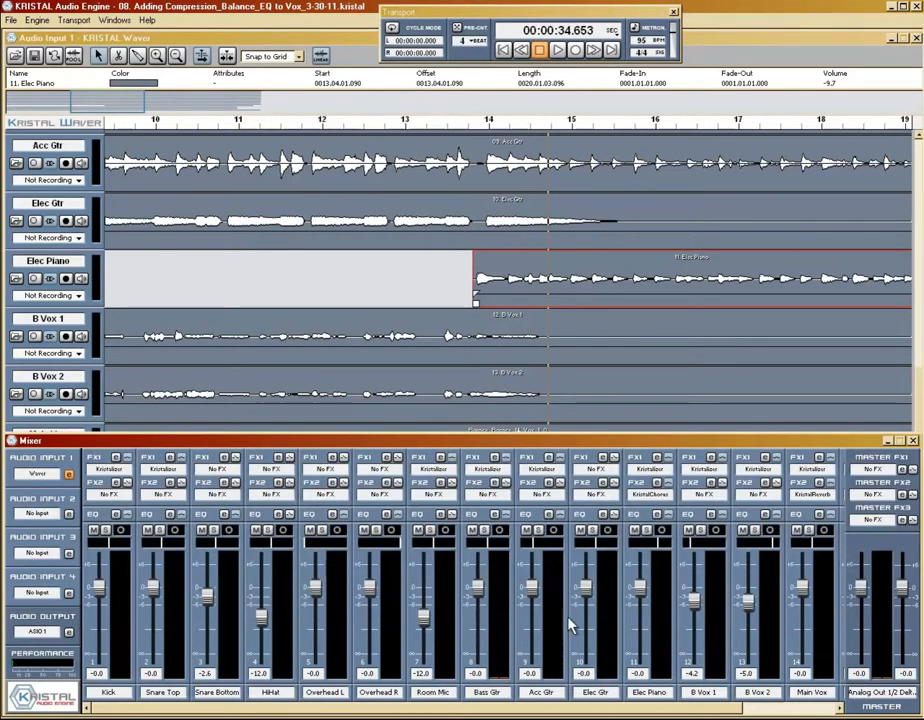
{"action": "left_click", "coordinate": [647, 530]}
{"action": "key", "text": "space"}
{"action": "left_click", "coordinate": [392, 130]}
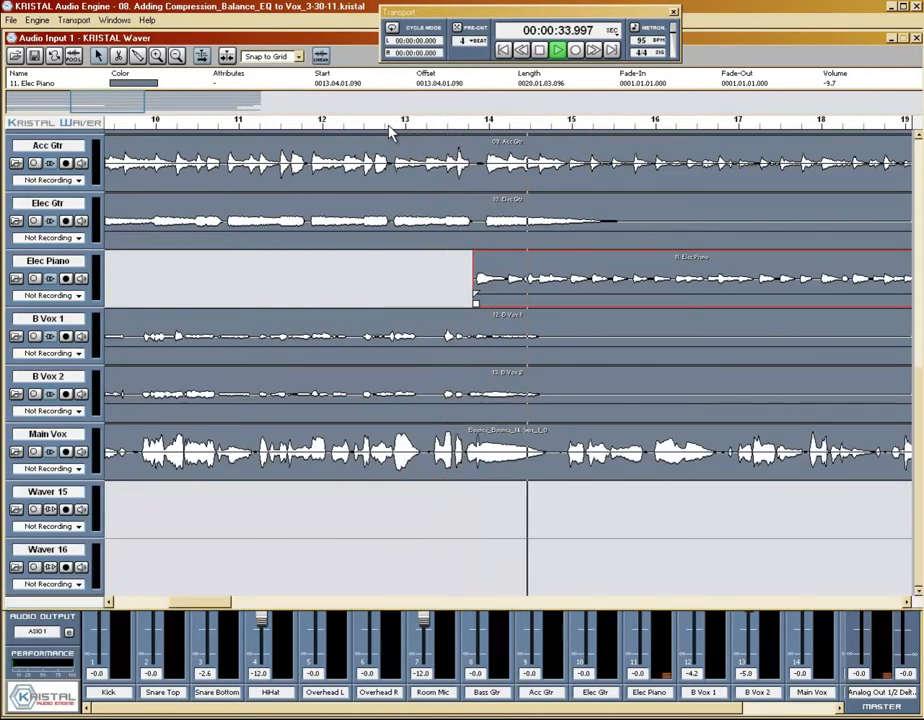
{"action": "key", "text": "space"}
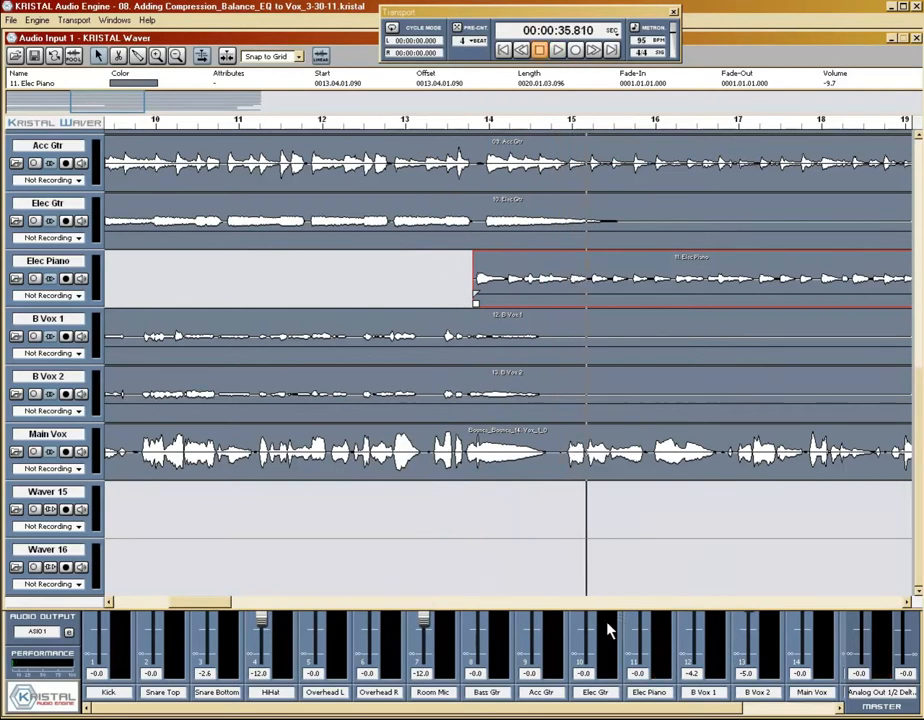
- Trim the Elec Piano clip's start to 0014.01.04.023 and give it a short fade-in of 0001.01.01.036
{"action": "left_click_drag", "start_coordinate": [476, 303], "coordinate": [504, 303]}
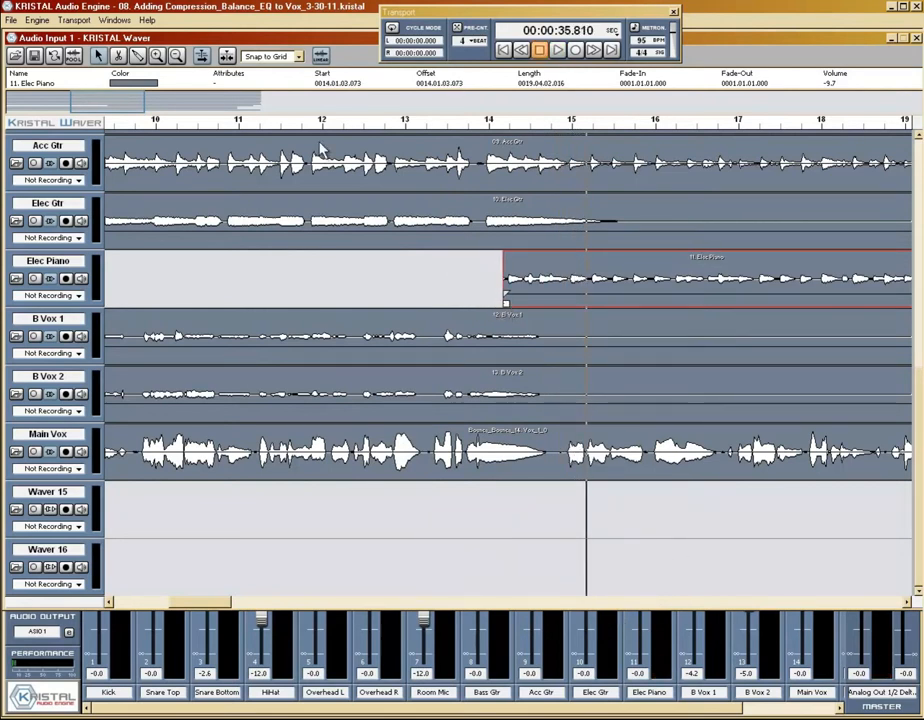
{"action": "left_click_drag", "start_coordinate": [147, 108], "coordinate": [113, 117]}
{"action": "left_click_drag", "start_coordinate": [391, 308], "coordinate": [414, 302]}
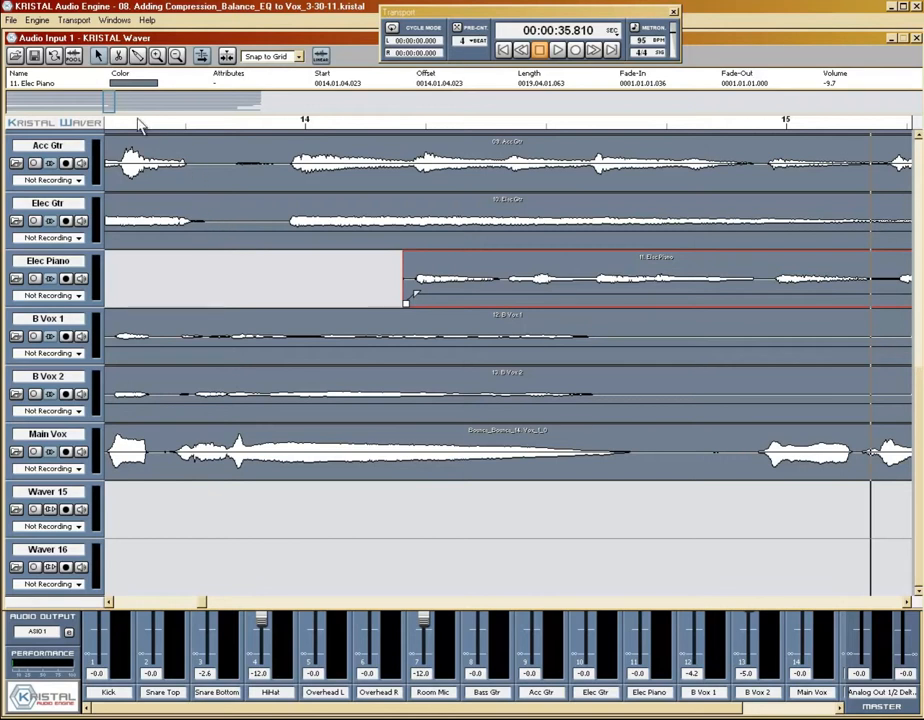
- Play the soloed Elec Piano from just before bar 13 to check the faded entrance
{"action": "left_click_drag", "start_coordinate": [103, 107], "coordinate": [97, 112]}
{"action": "left_click", "coordinate": [180, 128]}
{"action": "key", "text": "space"}
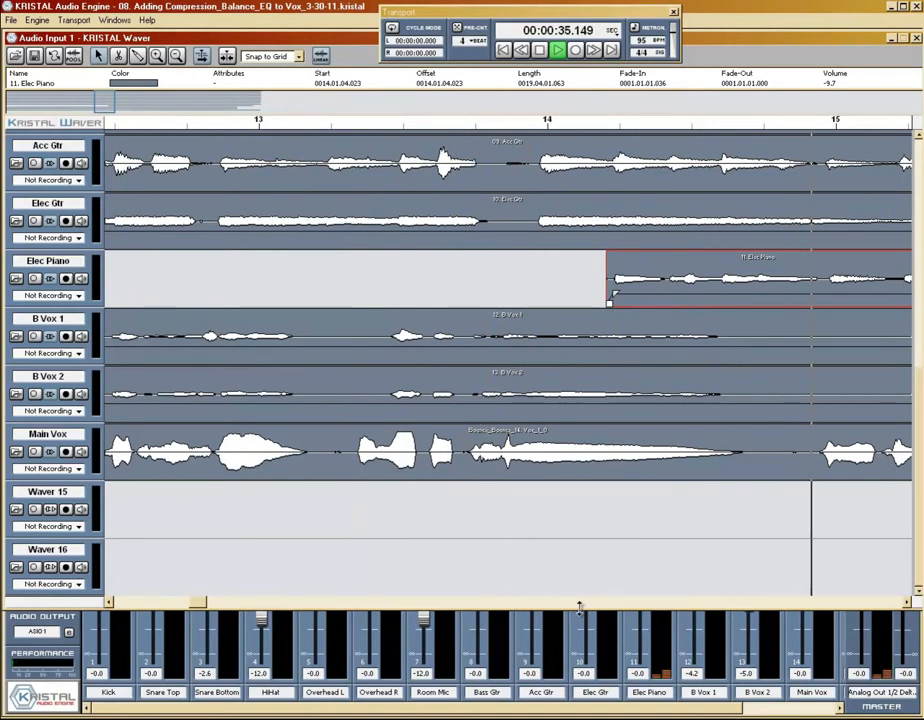
{"action": "key", "text": "space"}
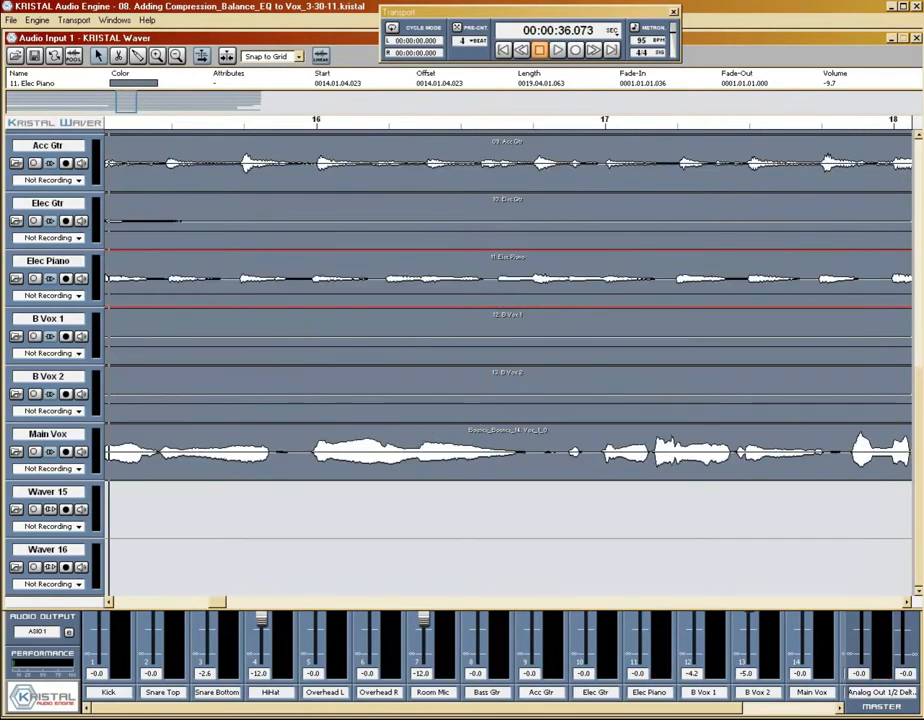
- Unsolo the Elec Piano channel and play the full mix through the piano entrance and on past bar 23
{"action": "left_click", "coordinate": [659, 650]}
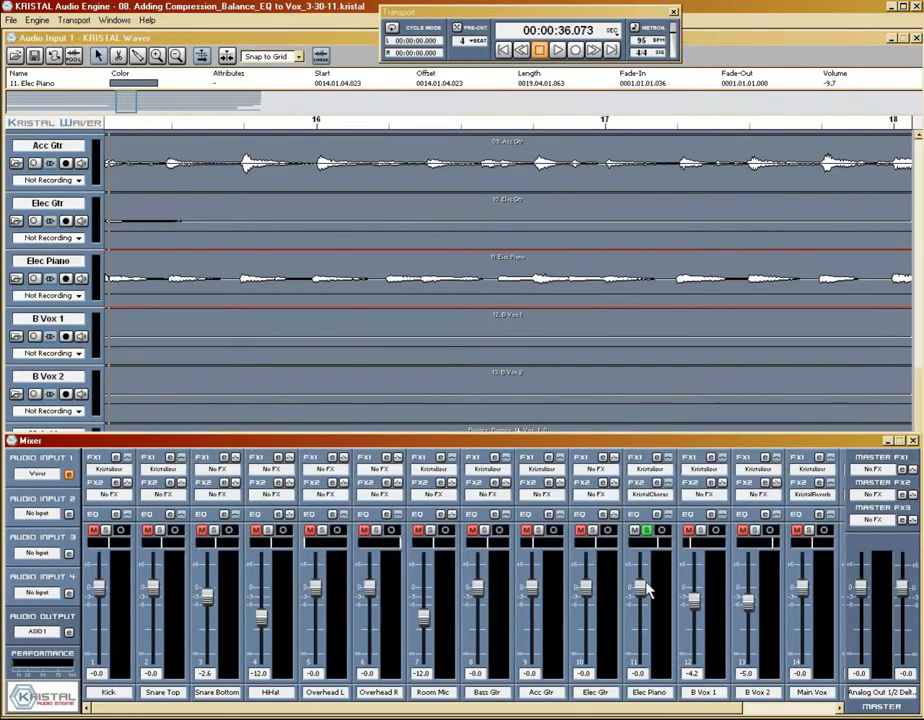
{"action": "left_click", "coordinate": [647, 530]}
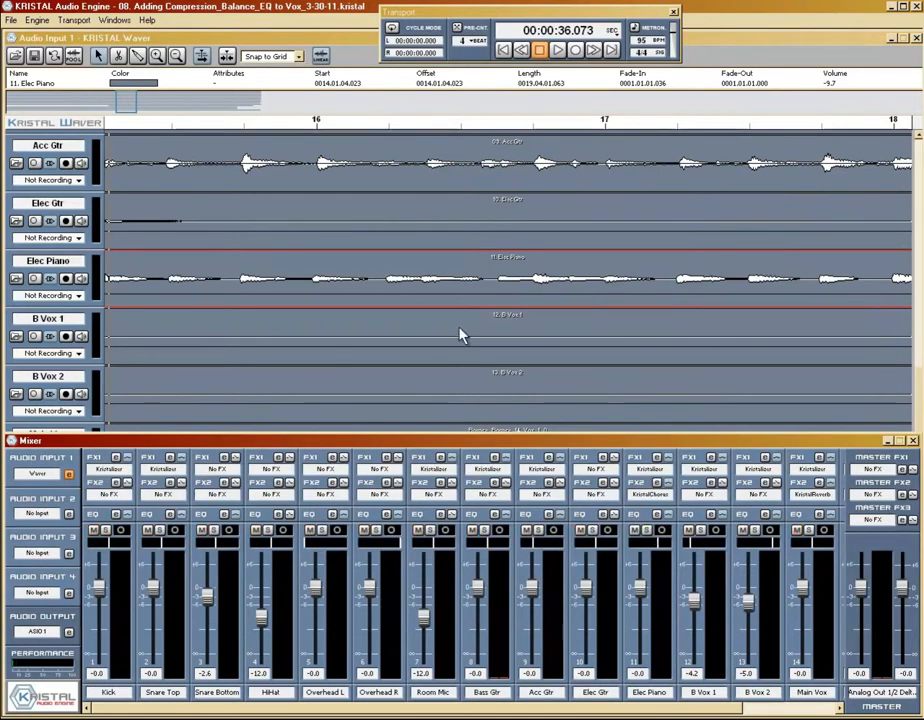
{"action": "key", "text": "space"}
{"action": "key", "text": "space"}
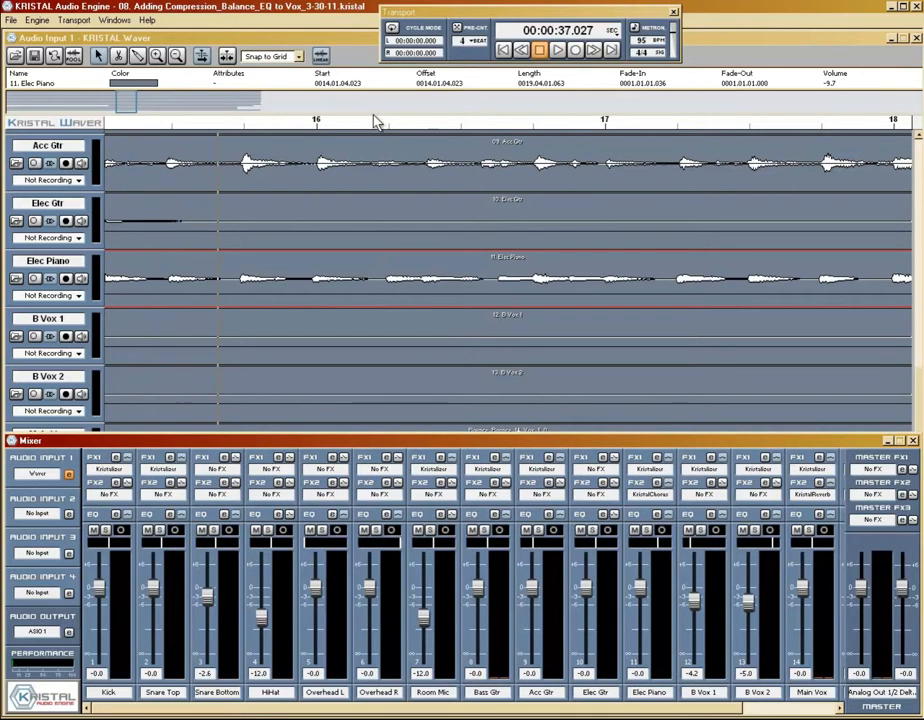
{"action": "left_click_drag", "start_coordinate": [129, 107], "coordinate": [113, 108]}
{"action": "double_click", "coordinate": [114, 124]}
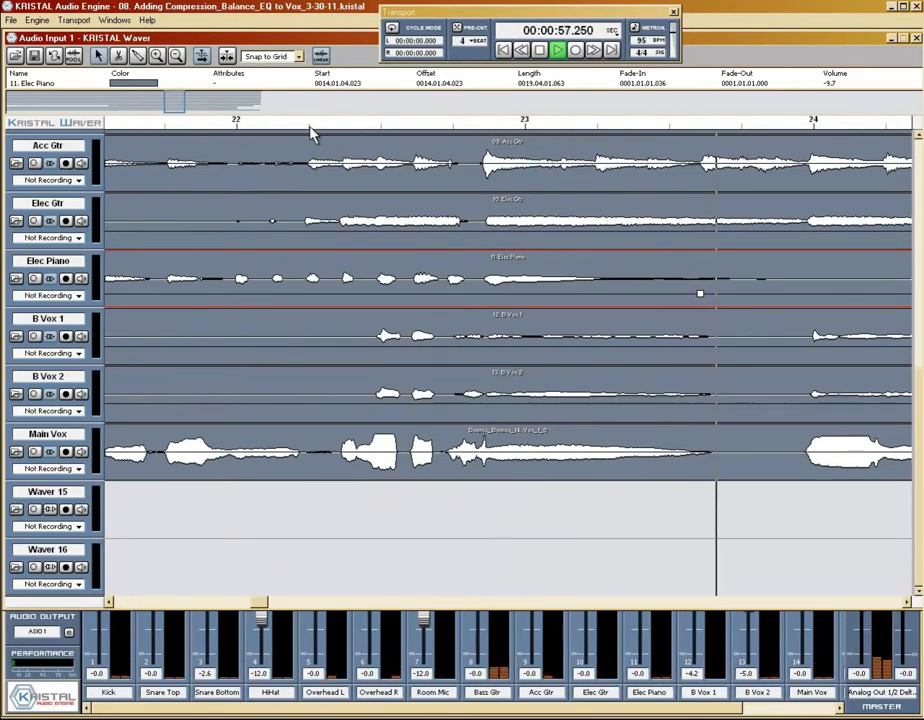
{"action": "key", "text": "space"}
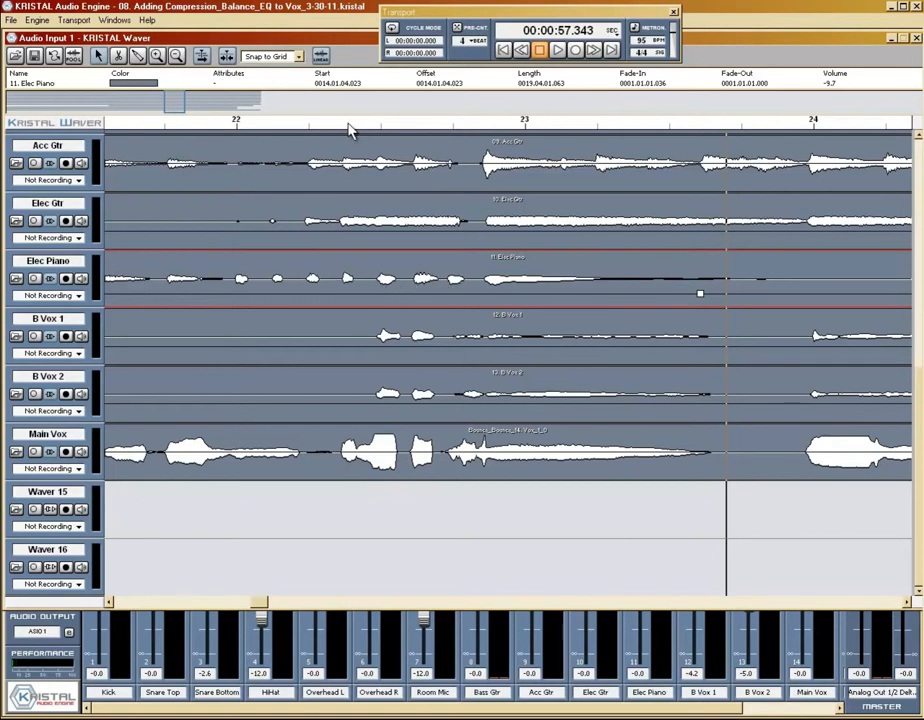
- Replay the mix from just before bar 22 to hear the piano phrase leading into bar 24
{"action": "left_click", "coordinate": [202, 128]}
{"action": "key", "text": "space"}
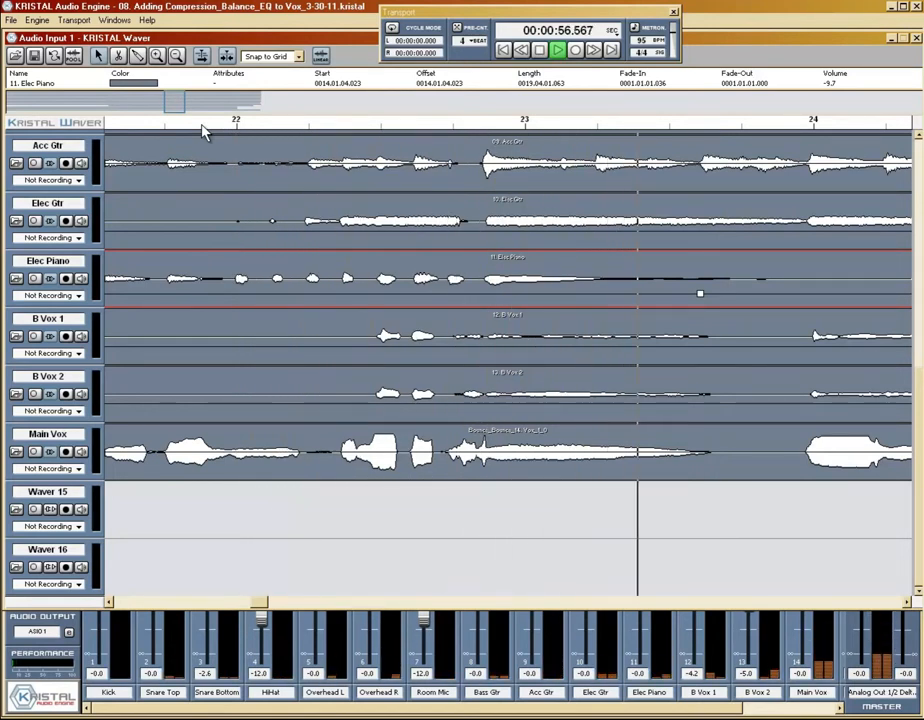
{"action": "key", "text": "space"}
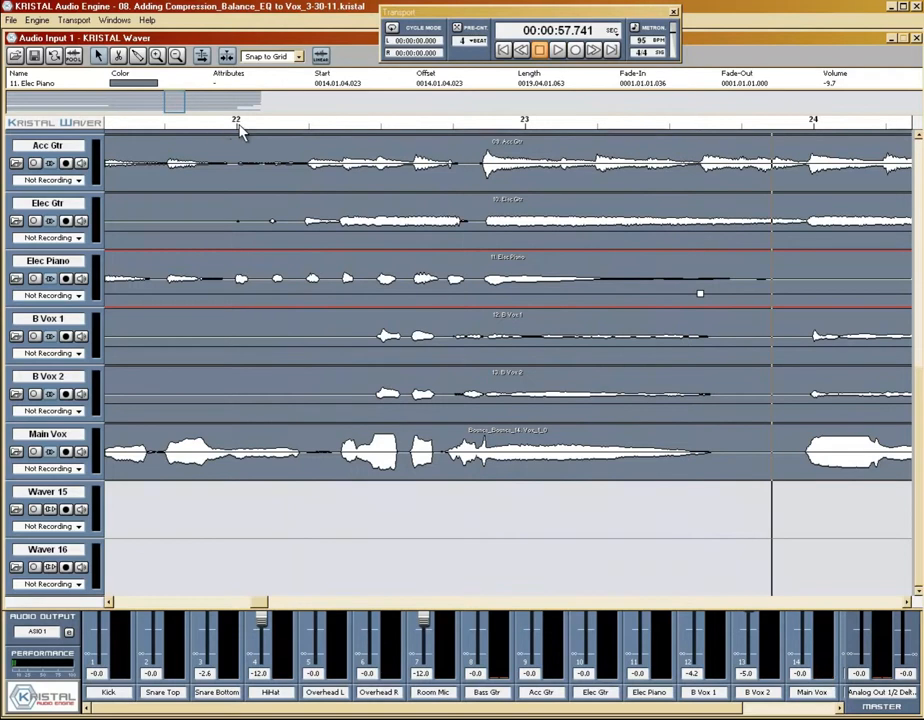
- Split the Elec Piano clip at bar 22 and at bar 24
{"action": "left_click", "coordinate": [237, 128]}
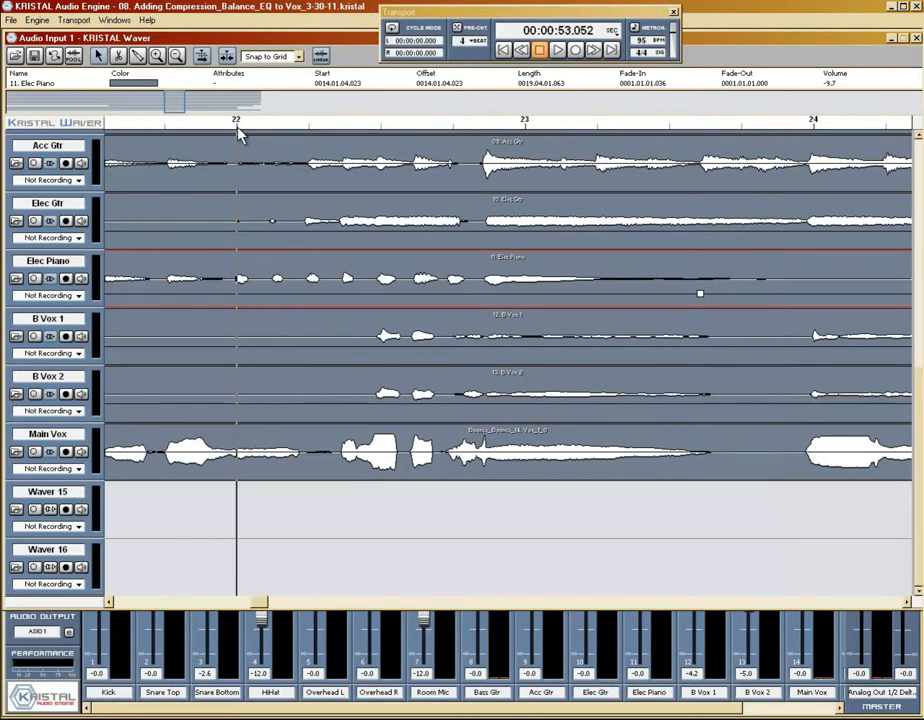
{"action": "left_click", "coordinate": [234, 293]}
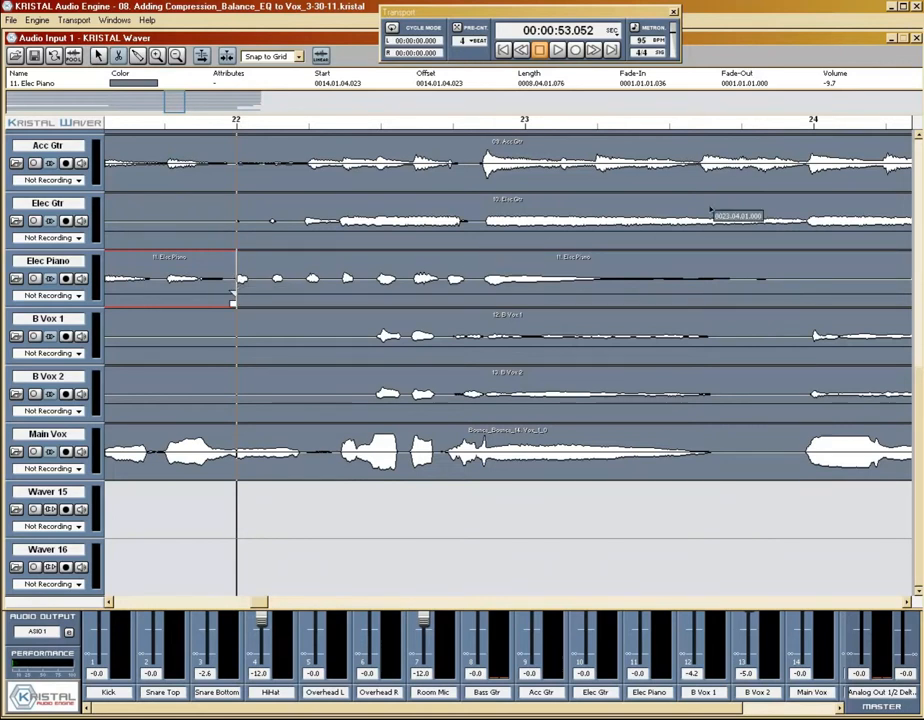
{"action": "left_click", "coordinate": [815, 128]}
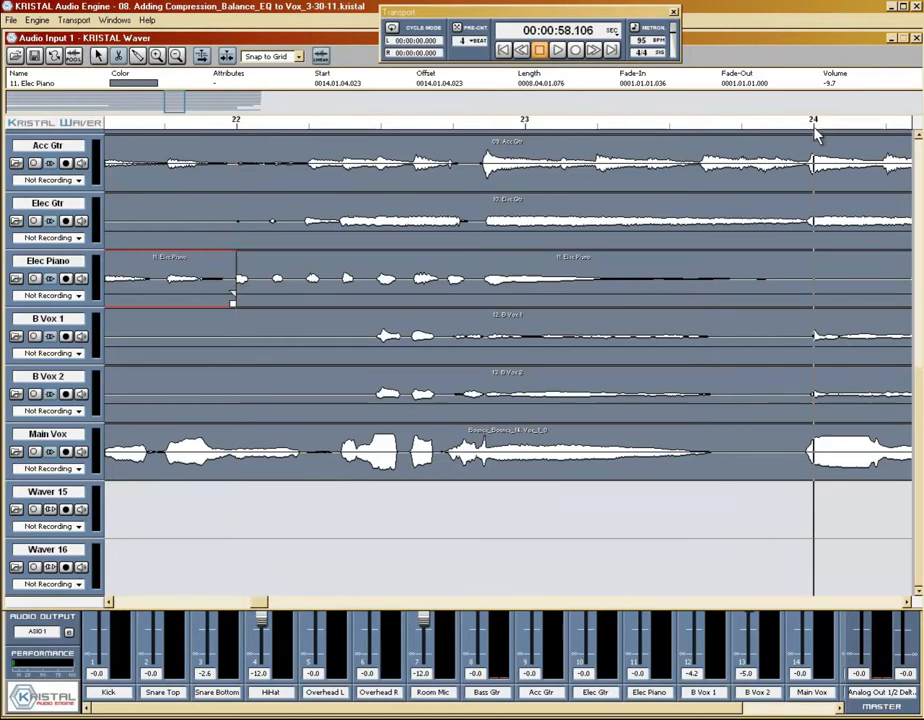
{"action": "left_click", "coordinate": [815, 287]}
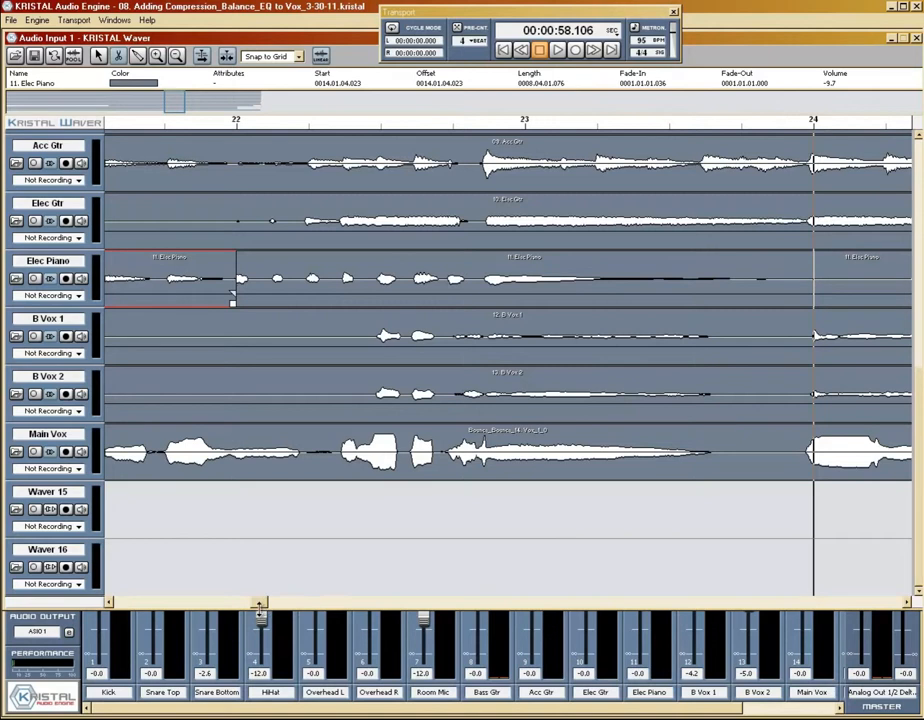
- Trim the start of the Elec Piano clip after bar 24 to 0025.04.04.050, right before its first note
{"action": "left_click_drag", "start_coordinate": [260, 612], "coordinate": [274, 610]}
{"action": "left_click", "coordinate": [347, 296]}
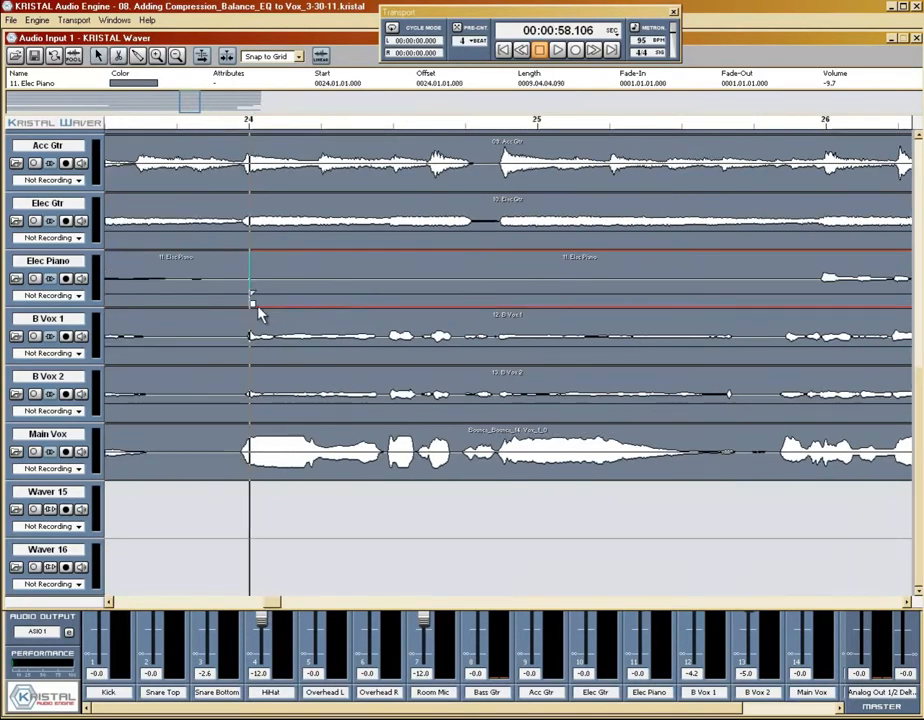
{"action": "left_click_drag", "start_coordinate": [254, 302], "coordinate": [786, 328]}
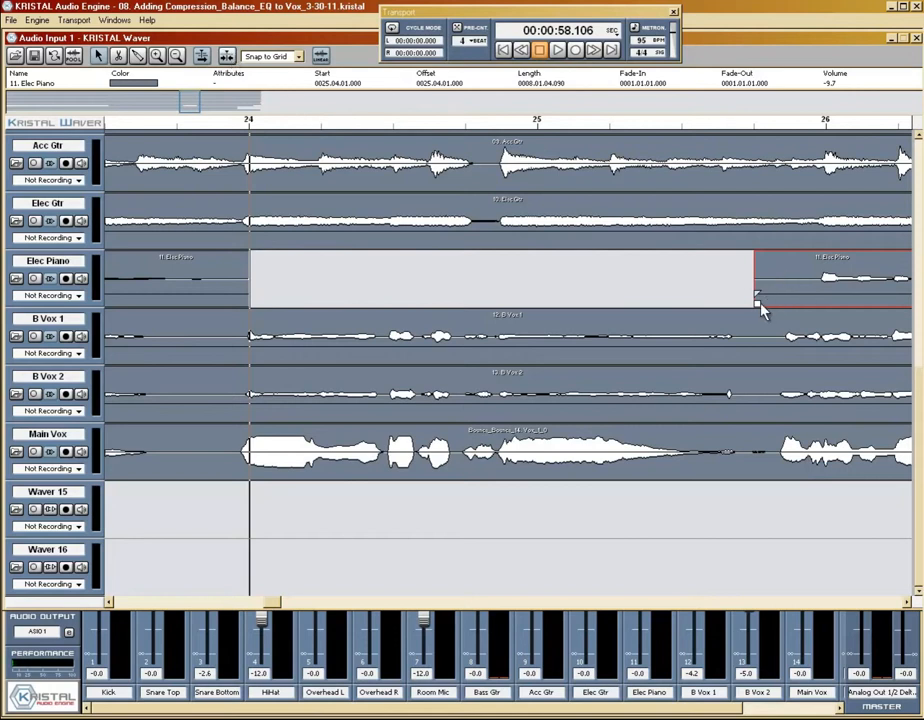
{"action": "left_click_drag", "start_coordinate": [760, 313], "coordinate": [820, 312]}
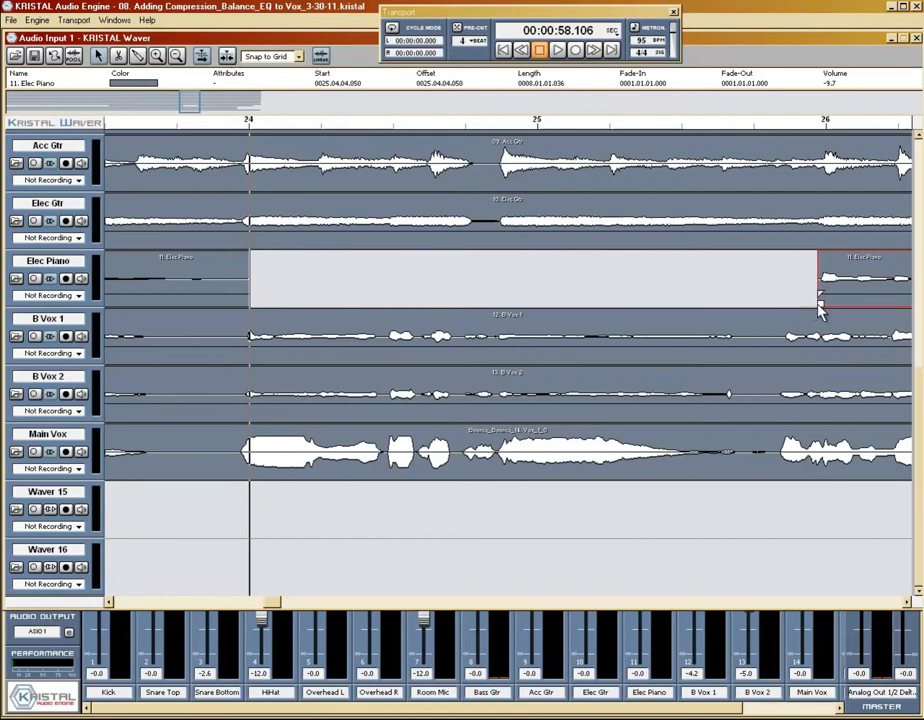
- Copy the Elec Piano segment starting at bar 22 into the gap at bar 24 and play it back
{"action": "left_click", "coordinate": [212, 279]}
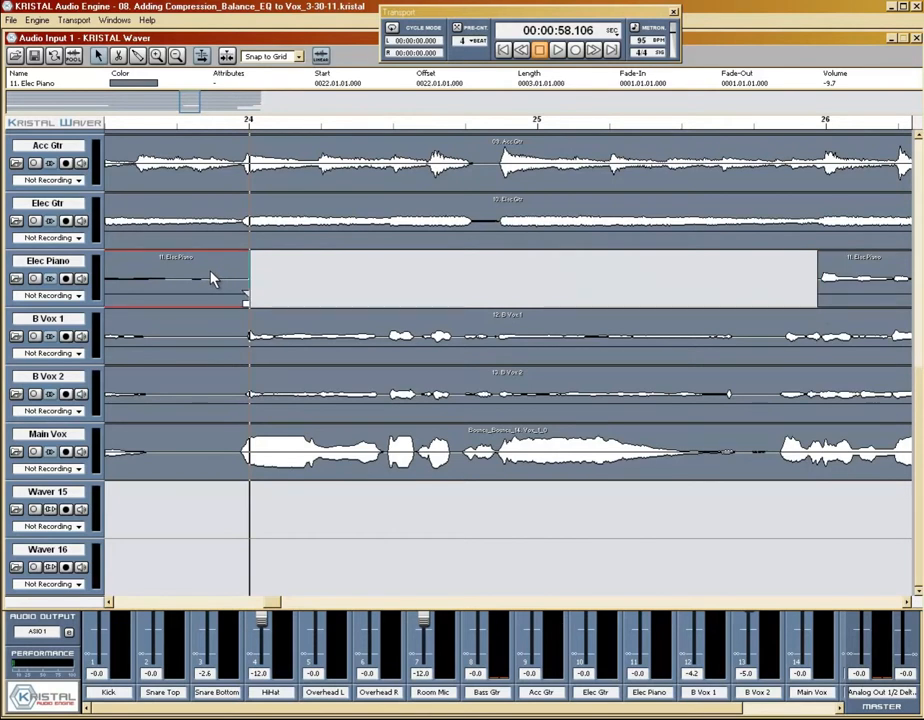
{"action": "left_click", "coordinate": [265, 276]}
{"action": "key", "text": "ctrl+v"}
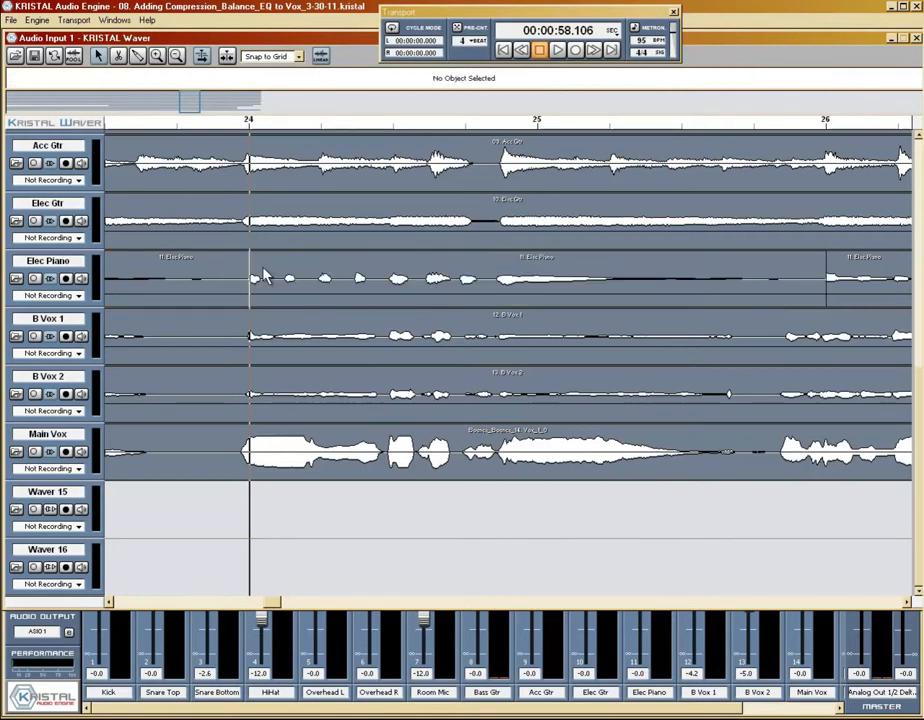
{"action": "key", "text": "space"}
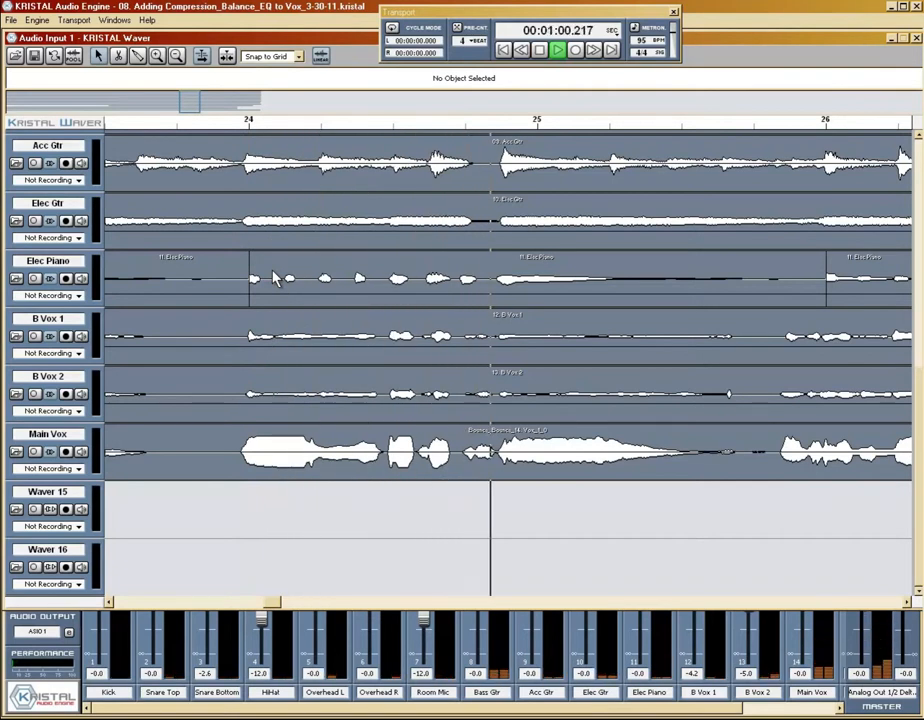
{"action": "key", "text": "space"}
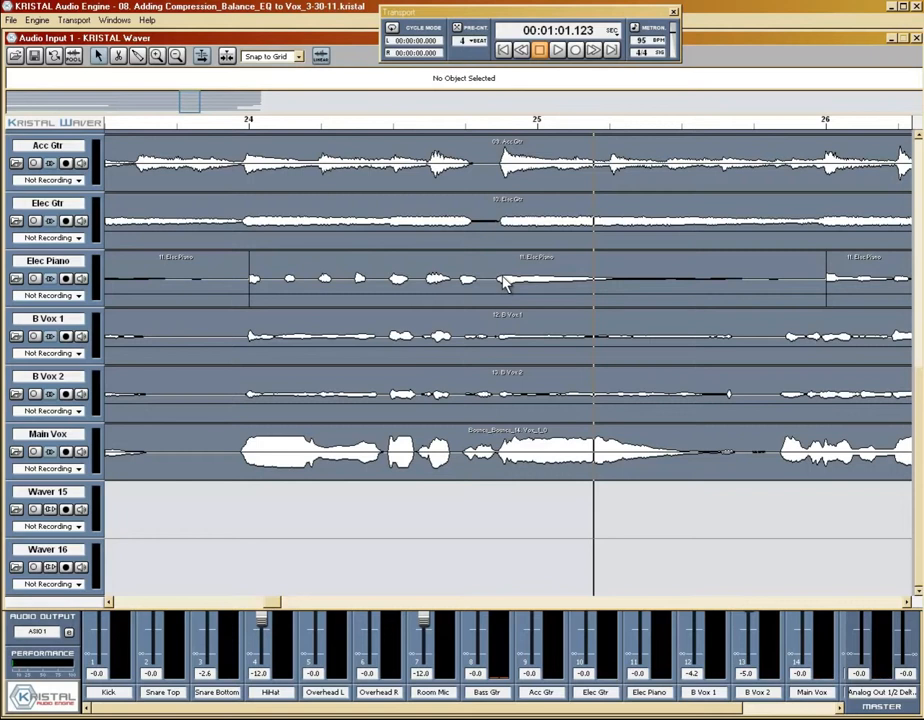
- Trim the copied Elec Piano clip at bar 24 to a length of 0002.04.03.006 and shift it to start at 0024.01.01.016
{"action": "left_click", "coordinate": [815, 296]}
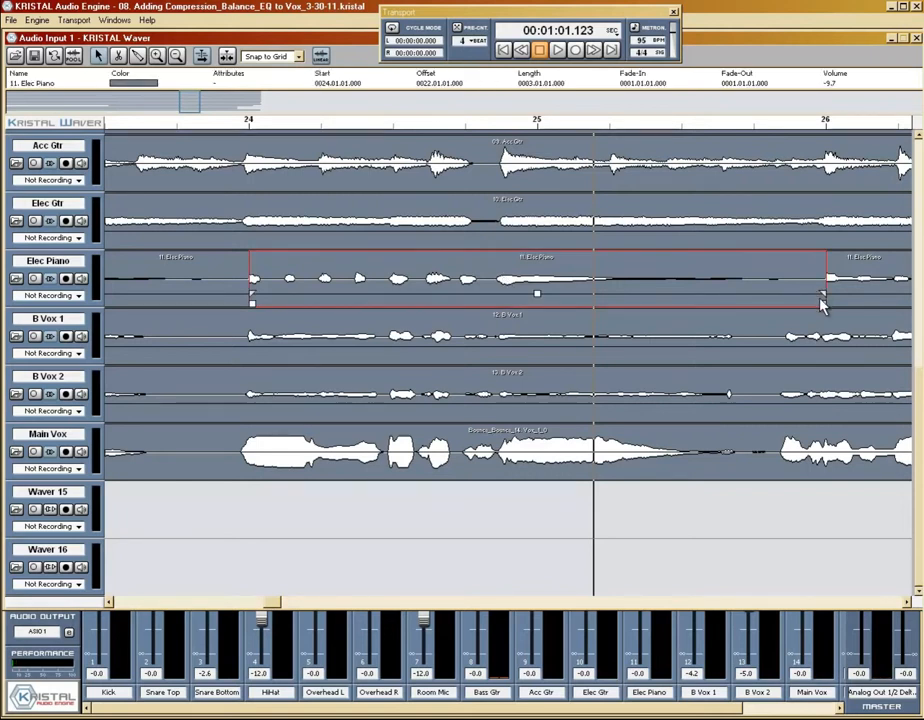
{"action": "left_click_drag", "start_coordinate": [823, 307], "coordinate": [793, 311]}
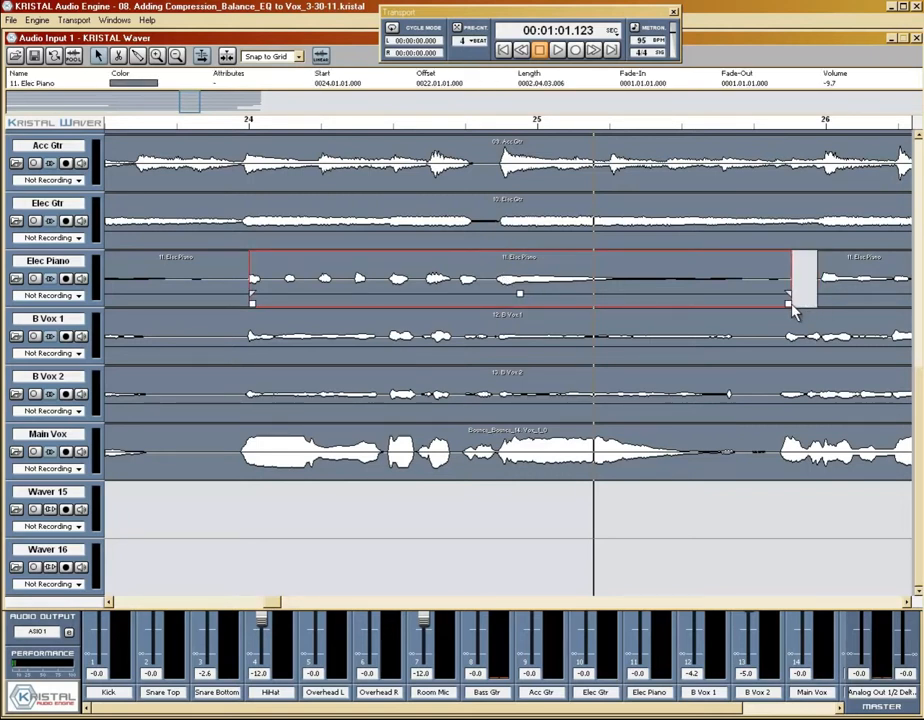
{"action": "left_click", "coordinate": [501, 131]}
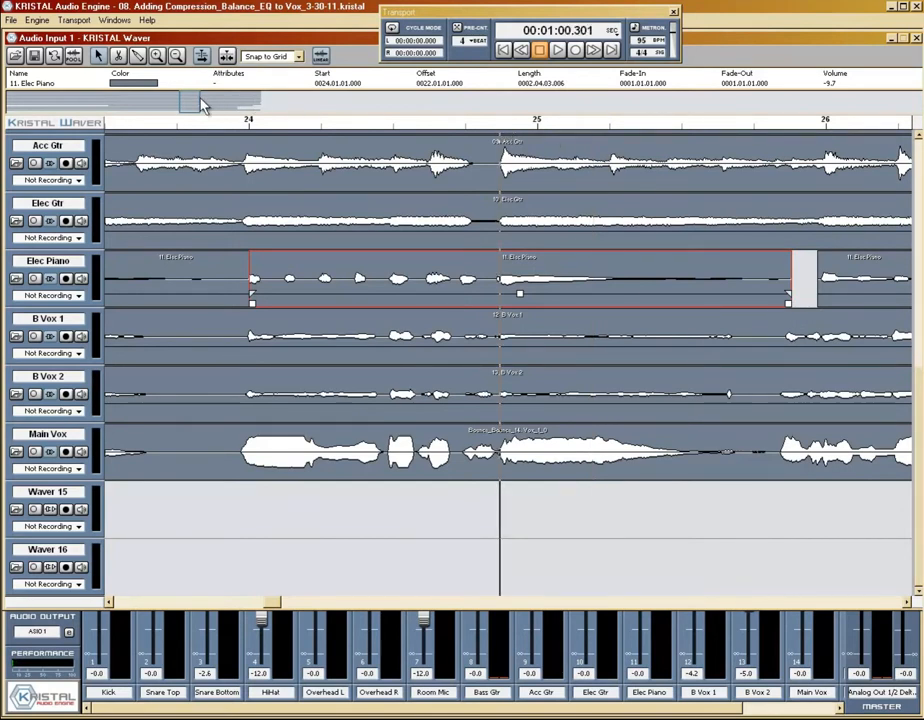
{"action": "left_click_drag", "start_coordinate": [184, 102], "coordinate": [187, 102]}
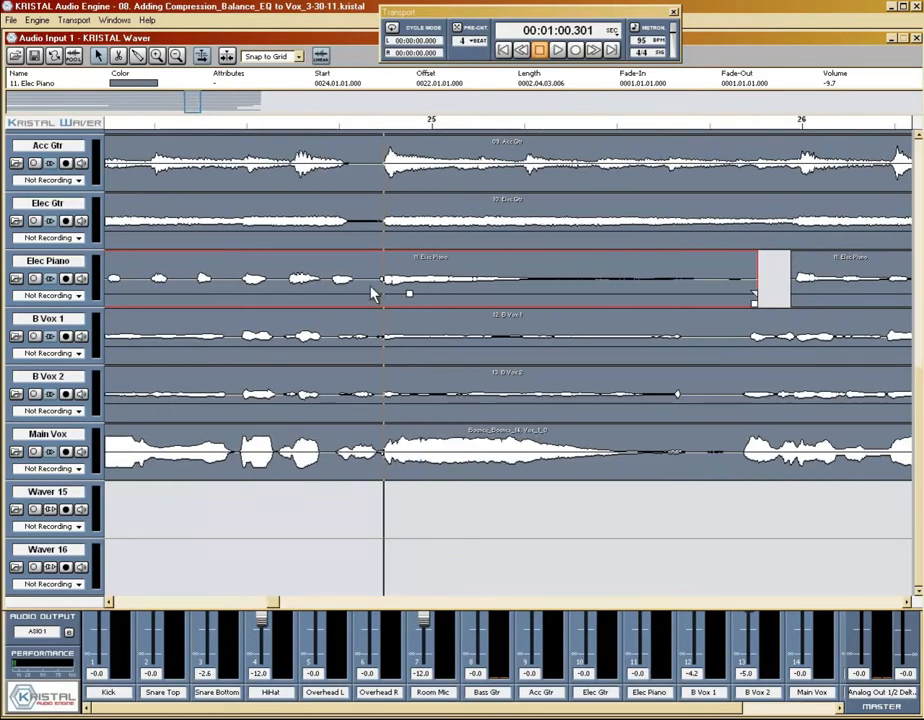
{"action": "left_click_drag", "start_coordinate": [363, 288], "coordinate": [369, 291]}
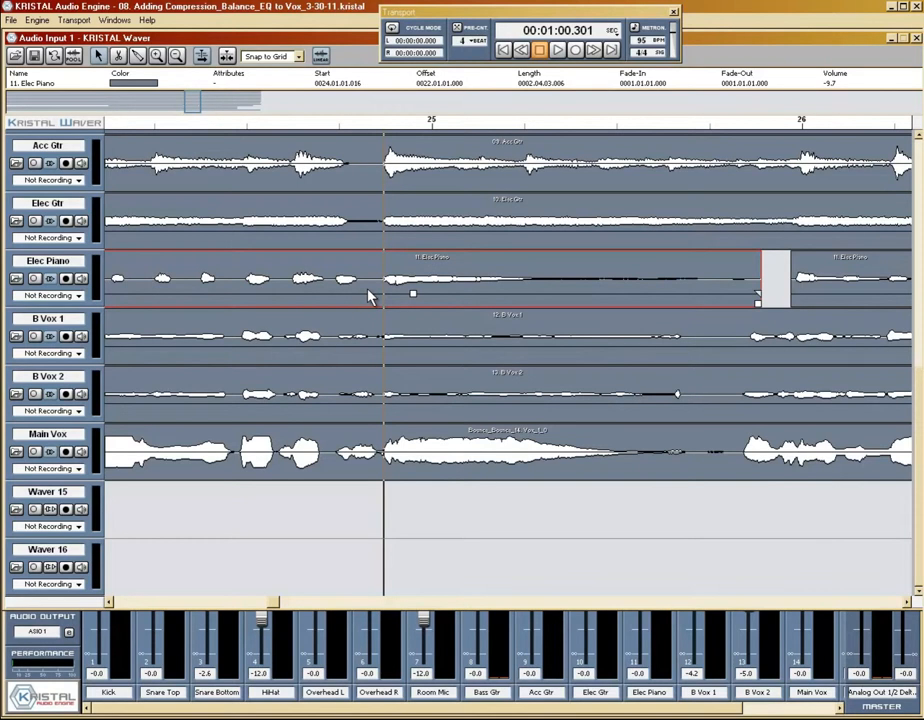
- Play back the full mix from shortly after bar 23 through the shifted Elec Piano phrase
{"action": "left_click_drag", "start_coordinate": [184, 106], "coordinate": [173, 106]}
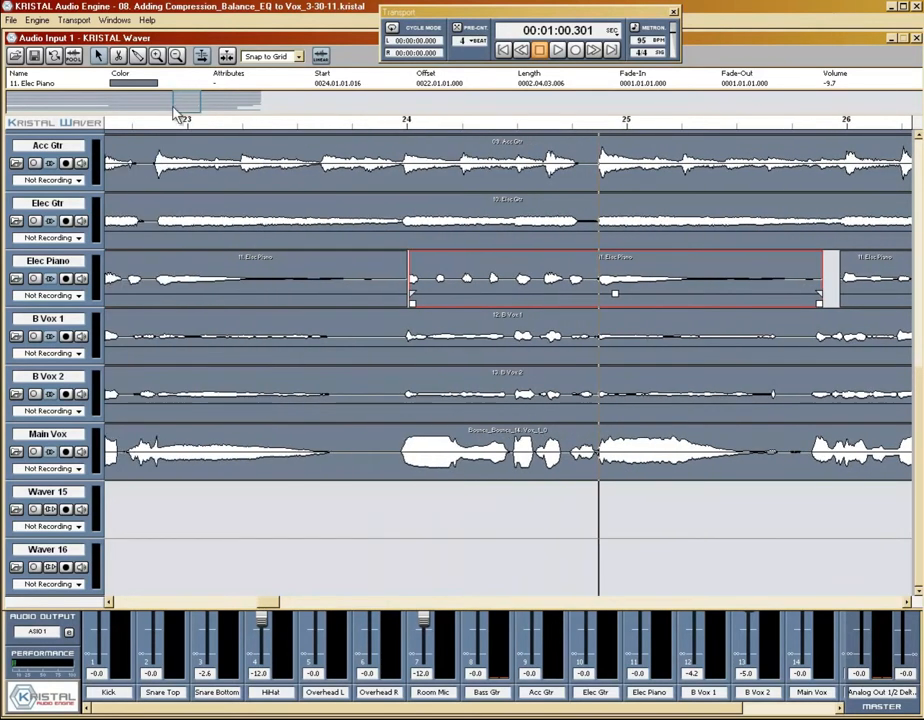
{"action": "left_click", "coordinate": [217, 137]}
{"action": "key", "text": "space"}
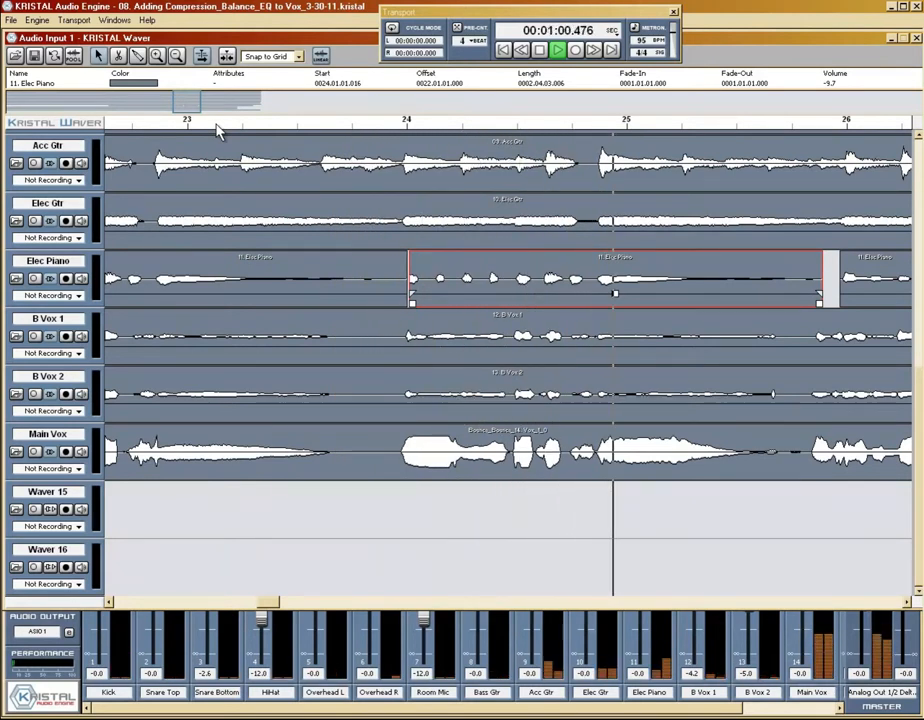
{"action": "key", "text": "space"}
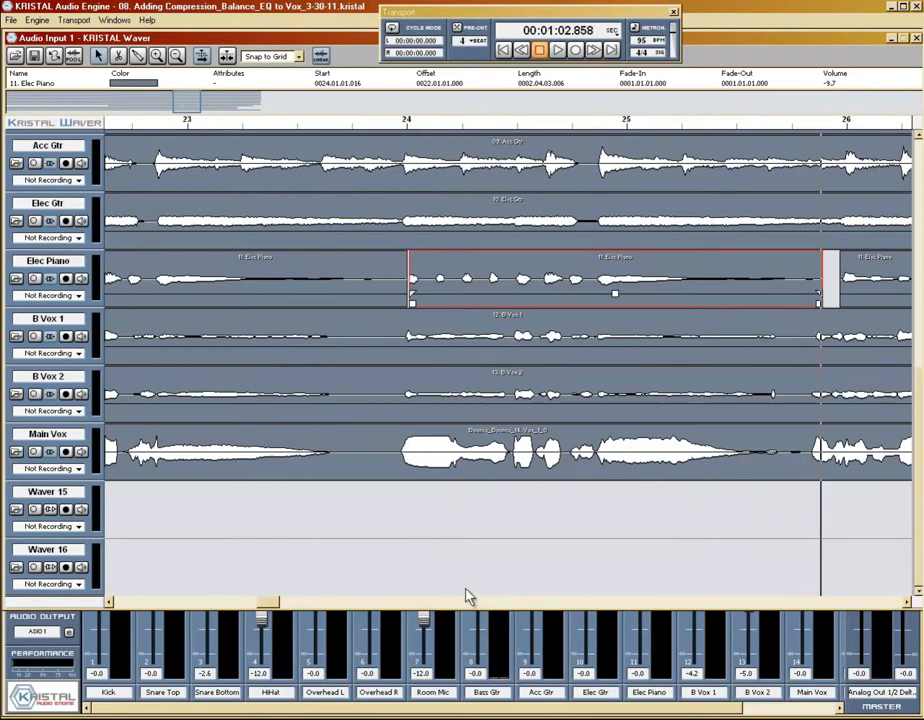
- Solo the Elec Piano channel and play the edited section from bar 23 past bar 26
{"action": "key", "text": "F3"}
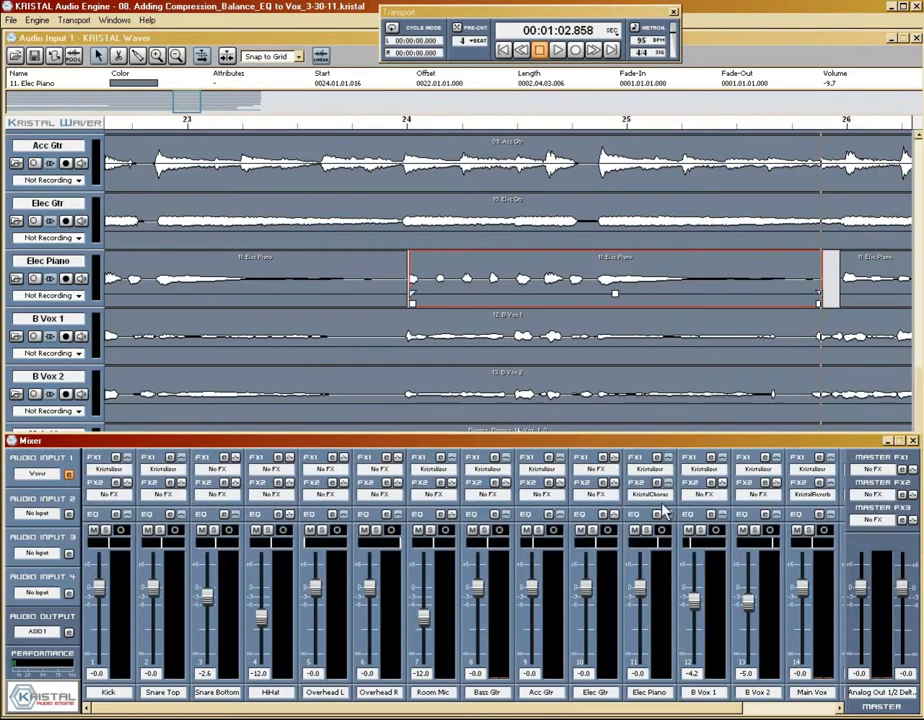
{"action": "left_click", "coordinate": [647, 531]}
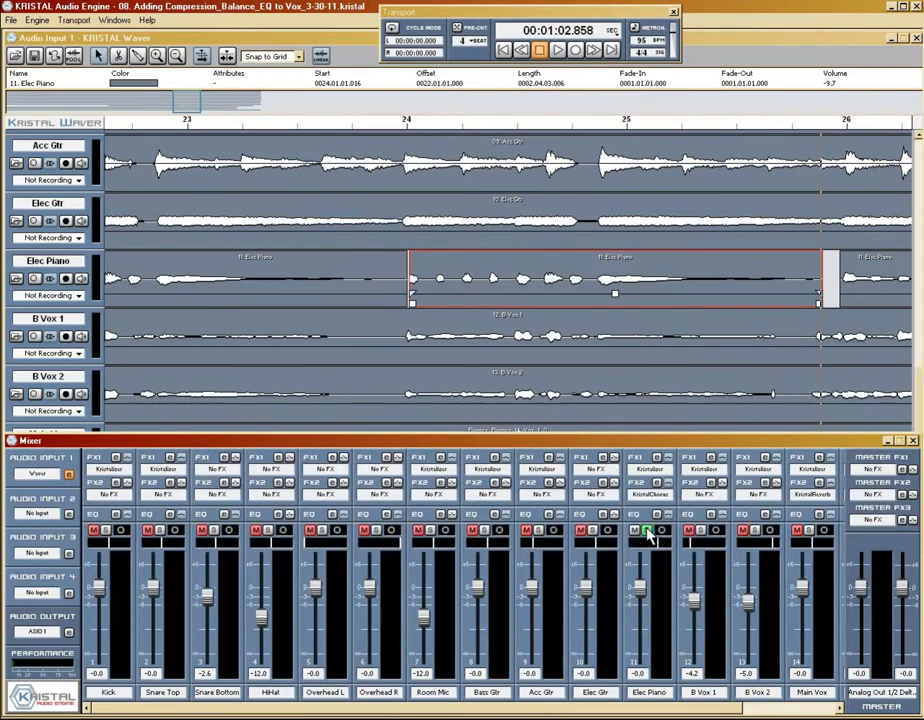
{"action": "key", "text": "F3"}
{"action": "left_click", "coordinate": [182, 121]}
{"action": "key", "text": "space"}
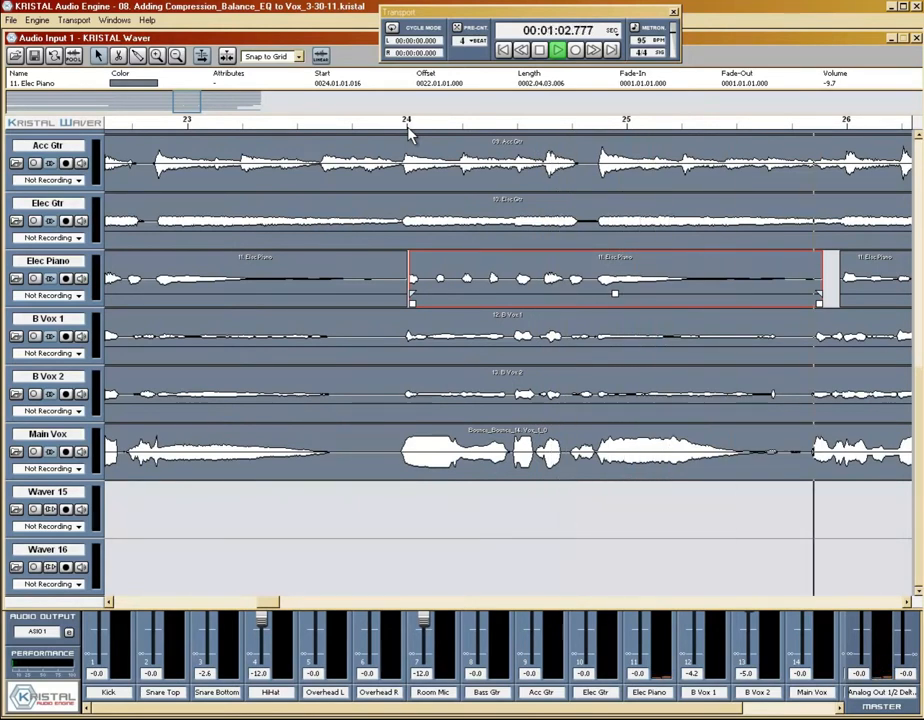
{"action": "key", "text": "space"}
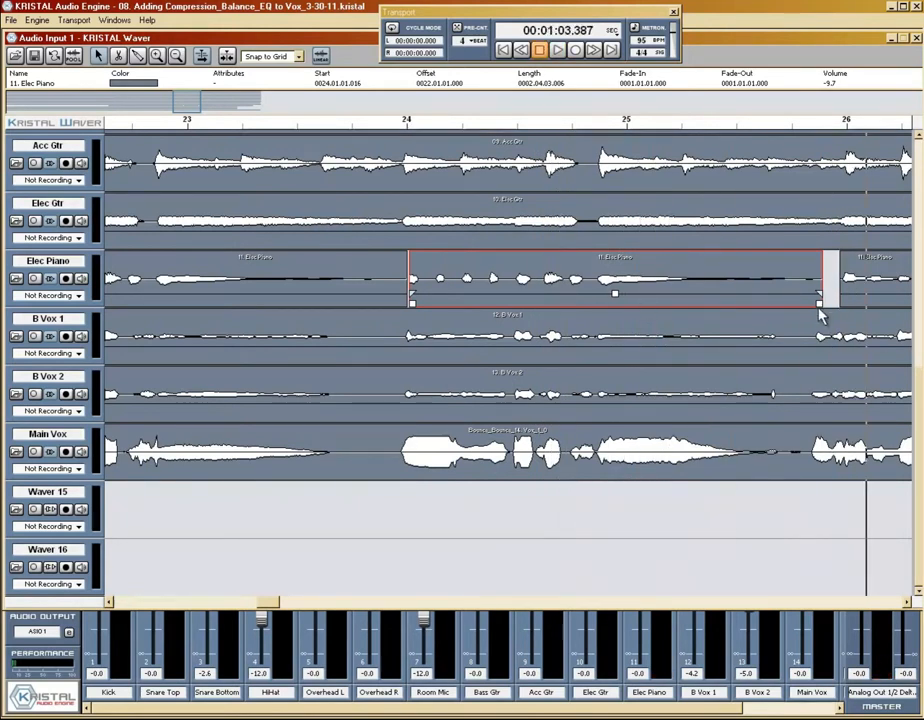
- Extend the copied Elec Piano clip to a length of 0002.04.04.026 and set the following clip's start to 0025.04.04.053
{"action": "left_click_drag", "start_coordinate": [820, 312], "coordinate": [839, 309]}
{"action": "left_click", "coordinate": [838, 126]}
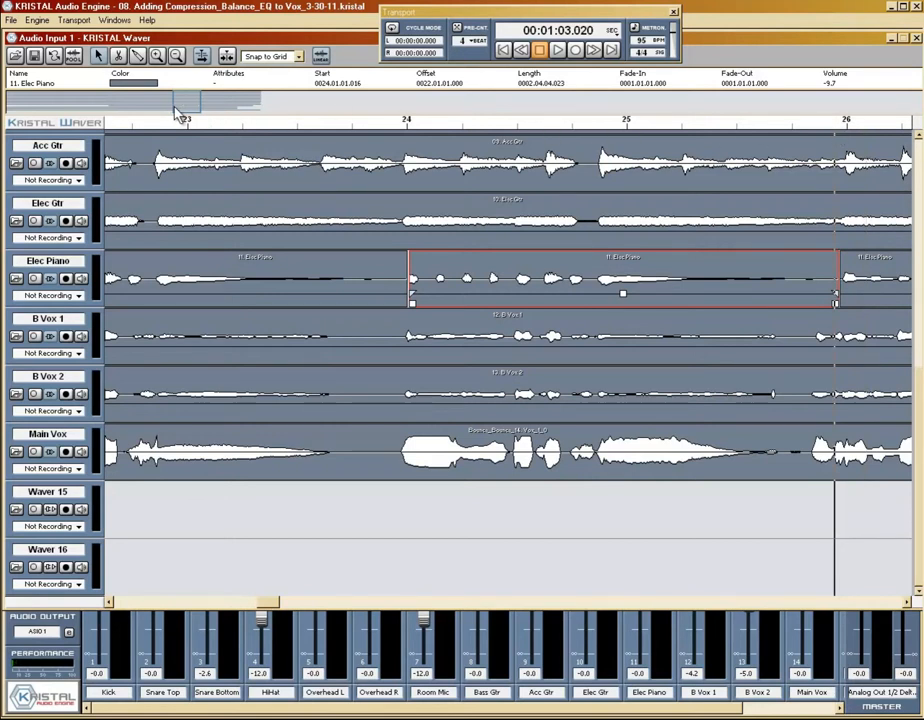
{"action": "left_click_drag", "start_coordinate": [173, 106], "coordinate": [199, 106]}
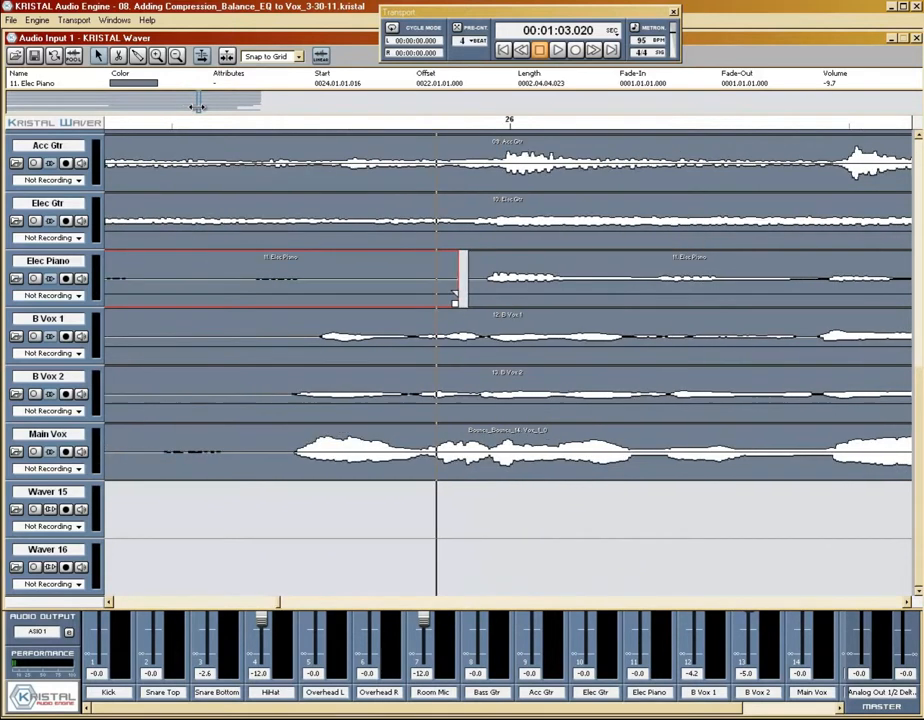
{"action": "mouse_move", "coordinate": [455, 310]}
{"action": "left_mouse_down"}
{"action": "mouse_move", "coordinate": [486, 316]}
{"action": "mouse_move", "coordinate": [463, 314]}
{"action": "mouse_move", "coordinate": [480, 303]}
{"action": "mouse_move", "coordinate": [472, 305]}
{"action": "left_mouse_up"}
{"action": "left_click", "coordinate": [479, 306]}
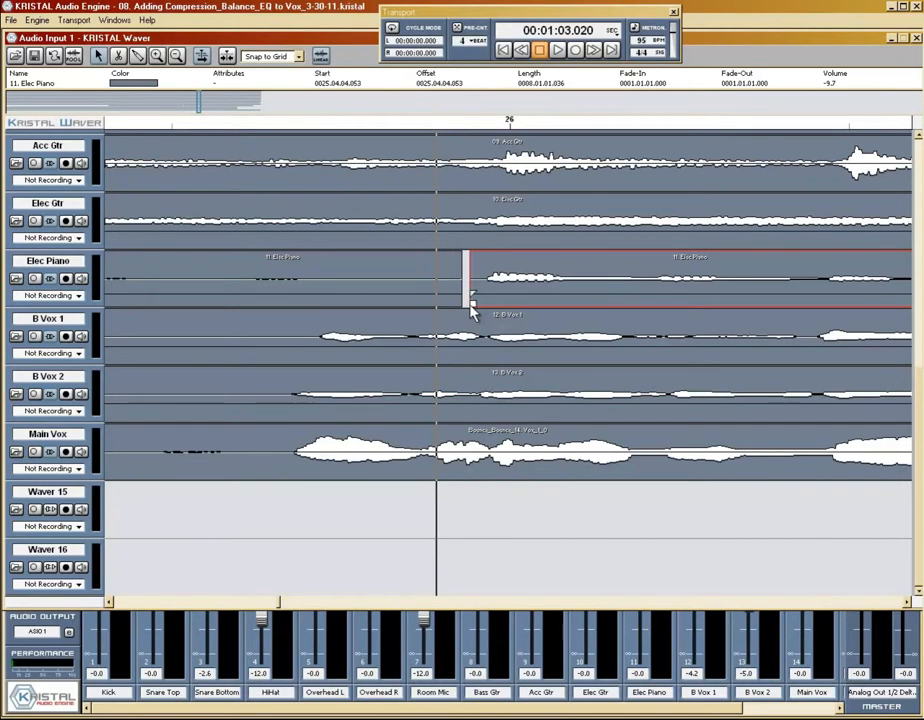
- Make the copied Elec Piano clip transparent and overlap it onto the next clip, with length 0002.04.04.053 and fade-out -0001.01.01.020
{"action": "left_click", "coordinate": [457, 290]}
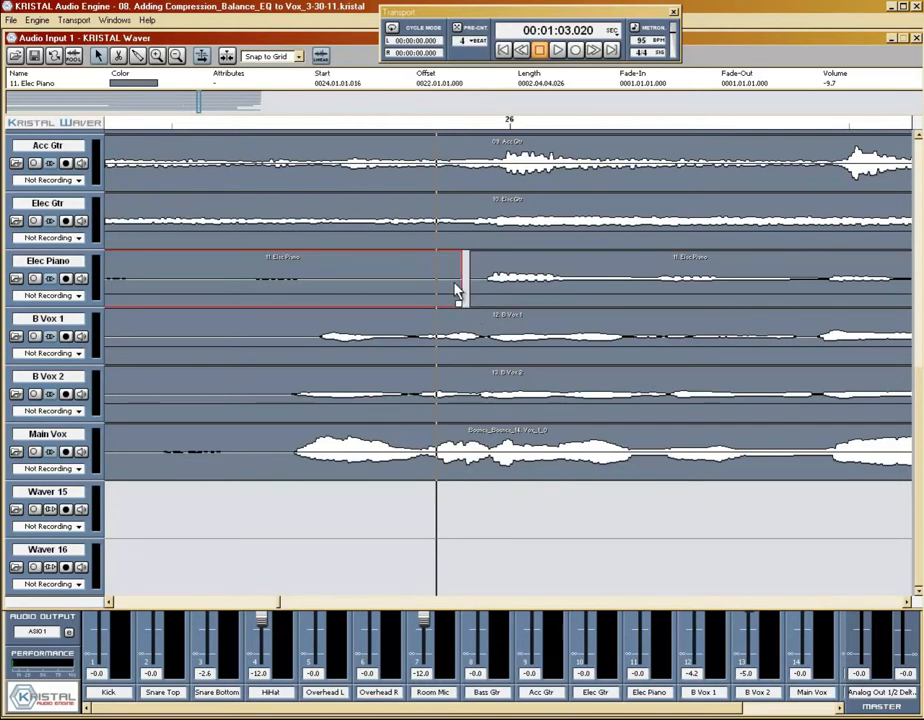
{"action": "left_click", "coordinate": [216, 83]}
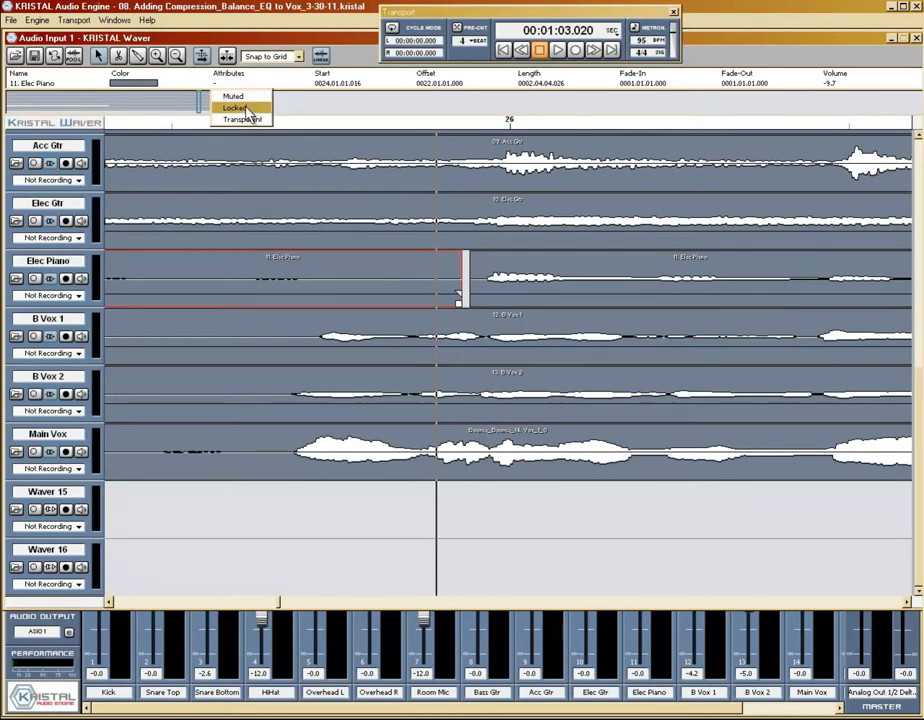
{"action": "left_click", "coordinate": [243, 120]}
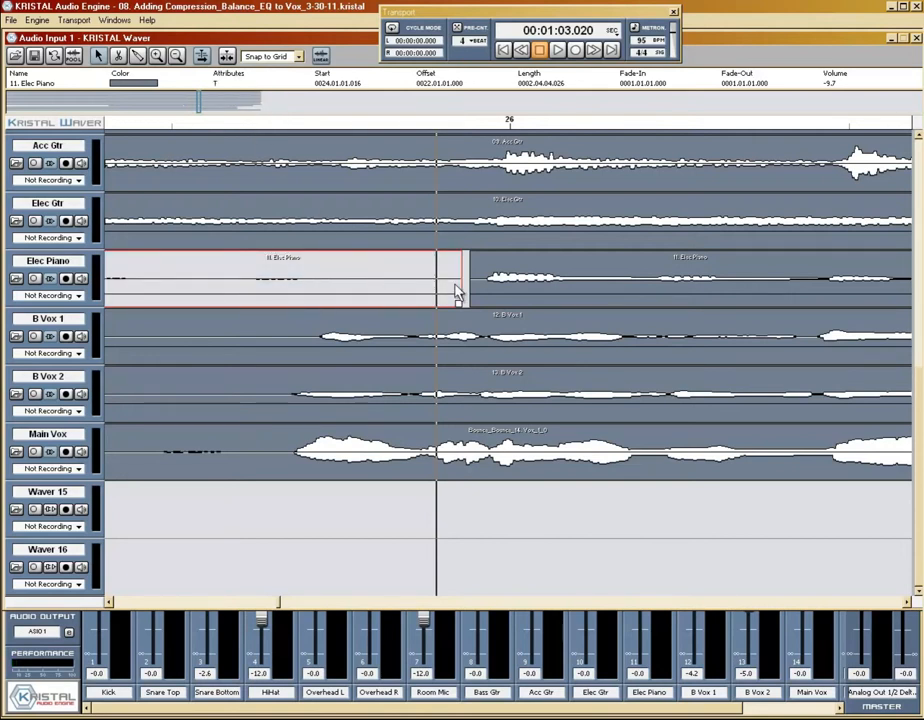
{"action": "left_click_drag", "start_coordinate": [465, 310], "coordinate": [523, 313]}
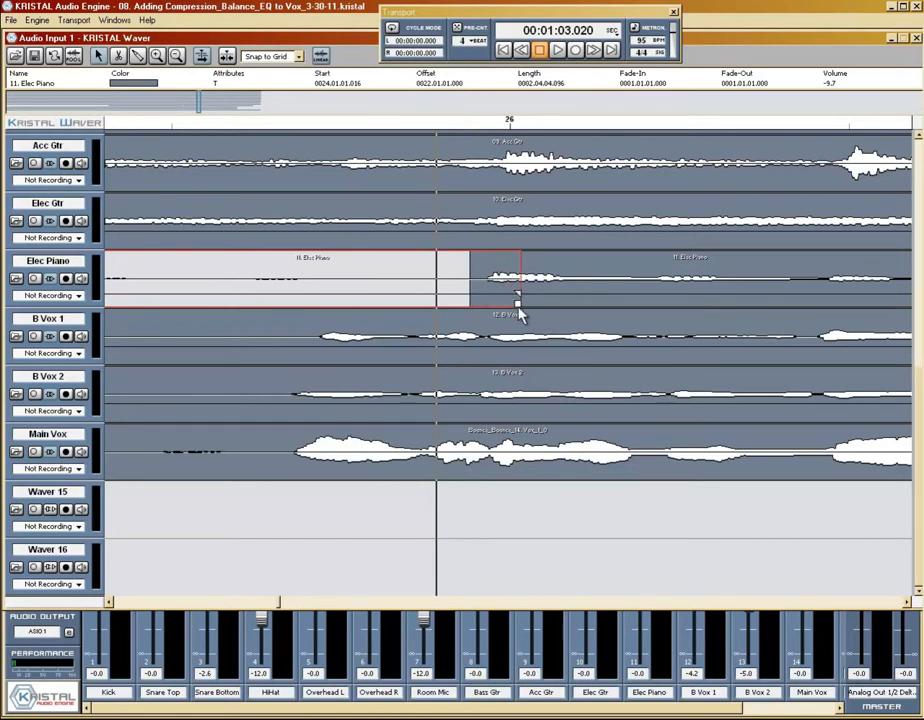
{"action": "left_click_drag", "start_coordinate": [517, 305], "coordinate": [472, 291]}
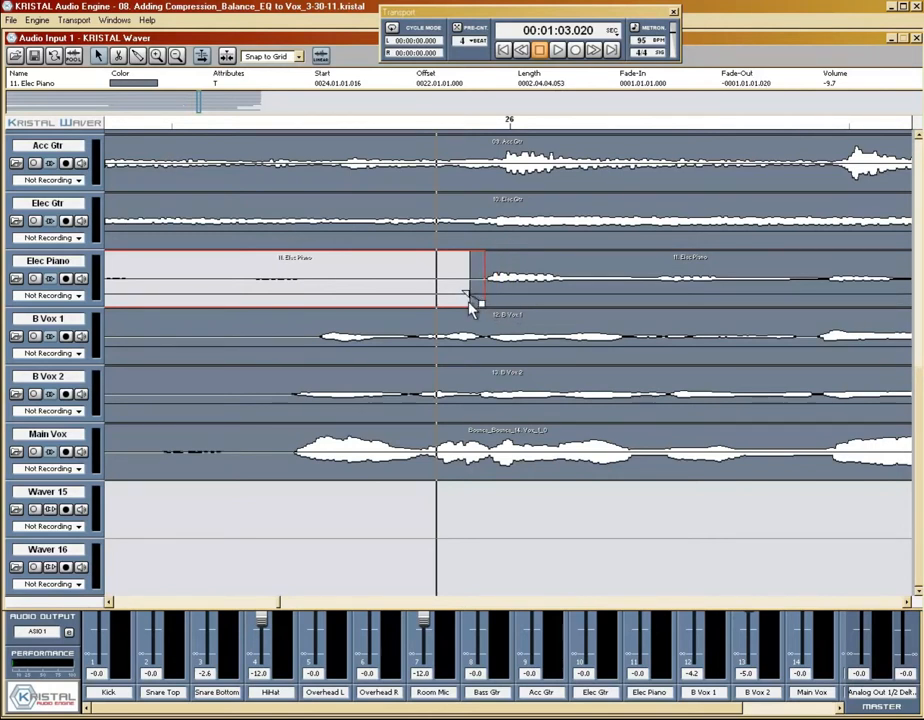
- Give the Elec Piano clip starting just before bar 26 a fade-in of 0001.01.01.013 and make it transparent
{"action": "left_click_drag", "start_coordinate": [491, 303], "coordinate": [476, 300]}
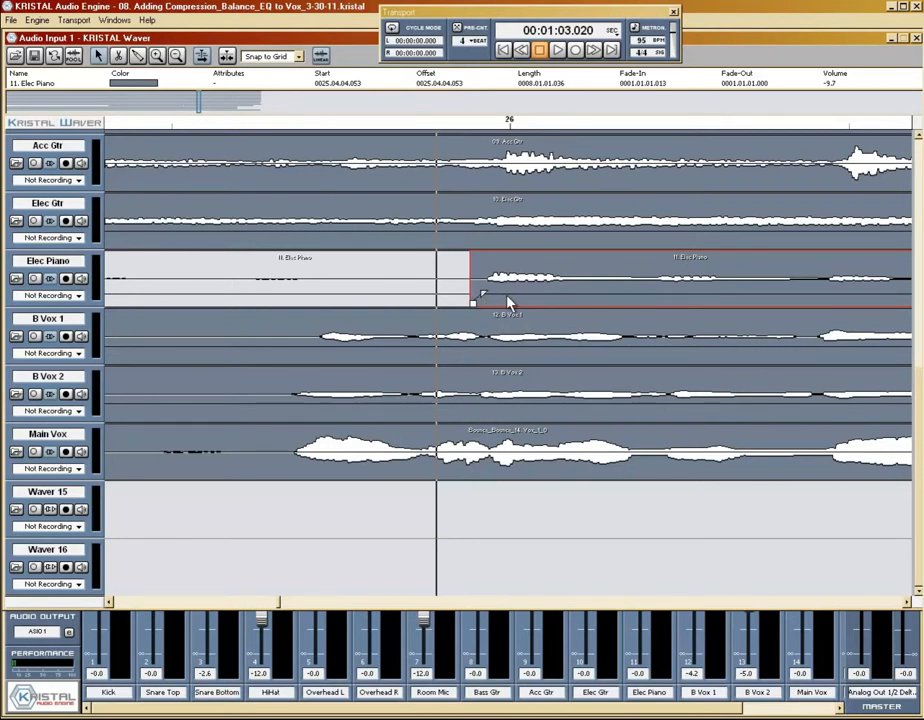
{"action": "left_click", "coordinate": [213, 93]}
{"action": "left_click", "coordinate": [236, 118]}
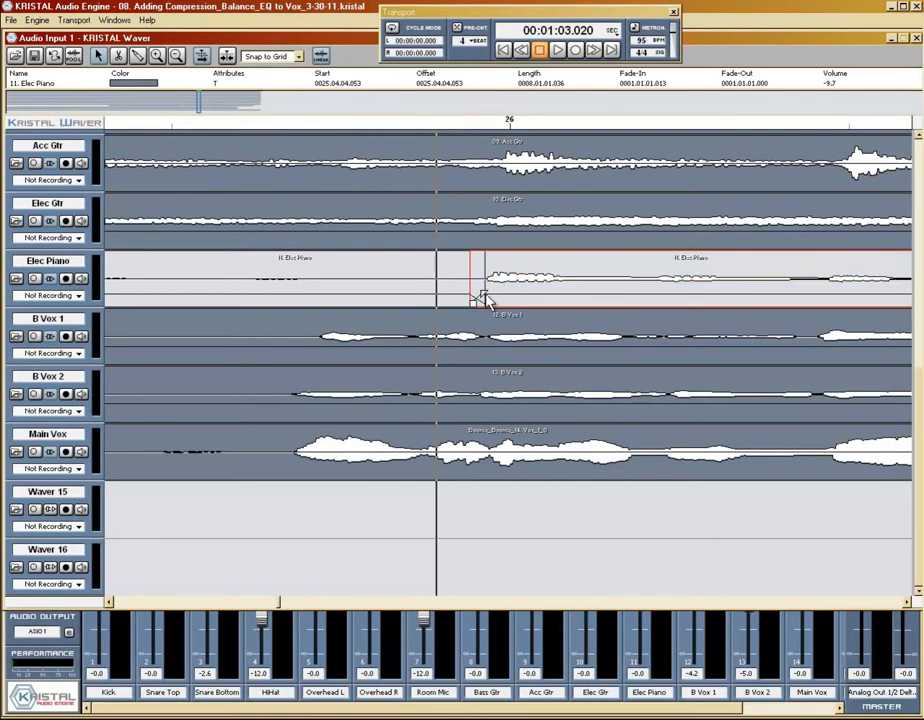
{"action": "left_click", "coordinate": [456, 272]}
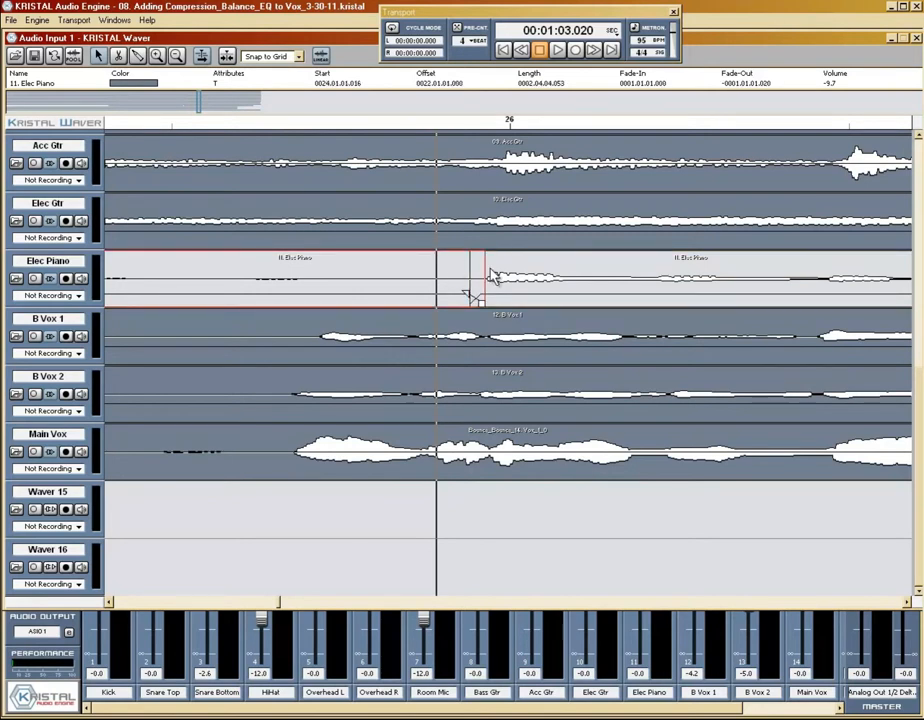
{"action": "left_click", "coordinate": [558, 297]}
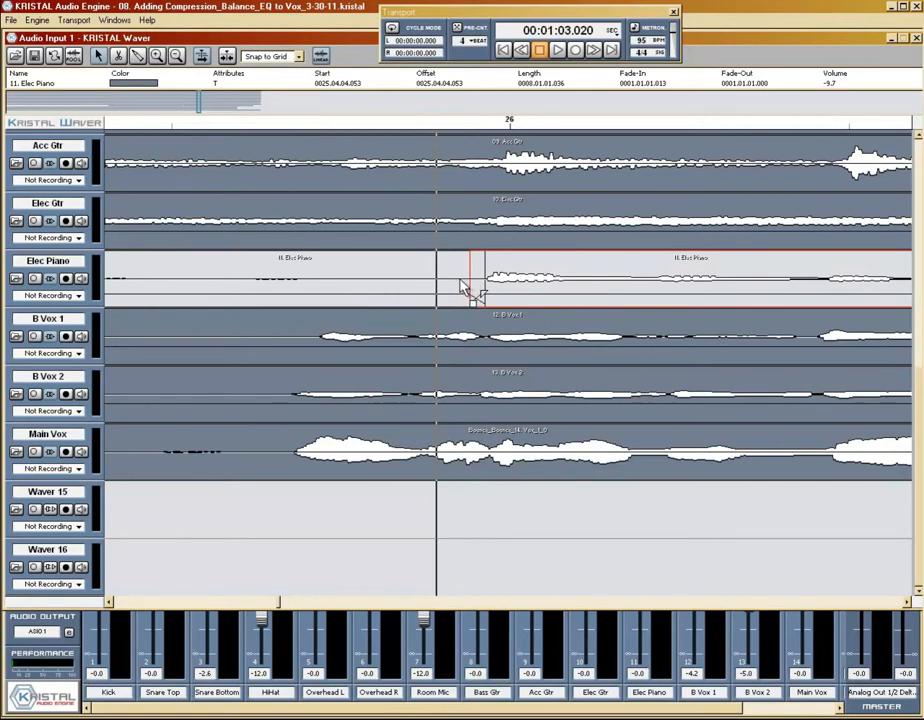
- Play back the soloed Elec Piano across the crossfade before bar 26, then replay it with a longer lead-in
{"action": "left_click", "coordinate": [177, 131]}
{"action": "key", "text": "space"}
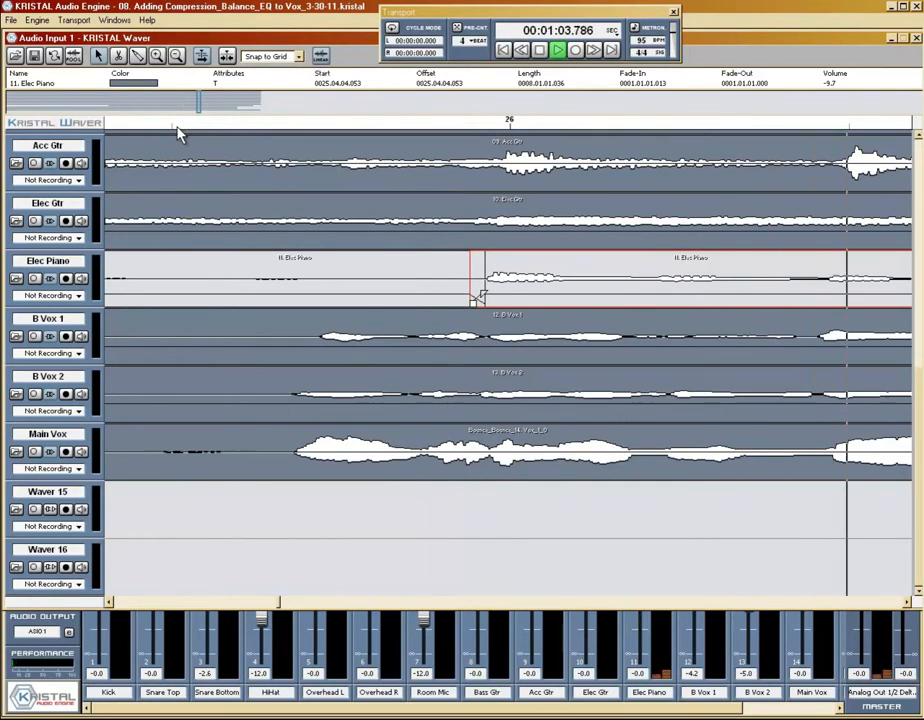
{"action": "key", "text": "space"}
{"action": "left_click_drag", "start_coordinate": [200, 113], "coordinate": [176, 118]}
{"action": "key", "text": "space"}
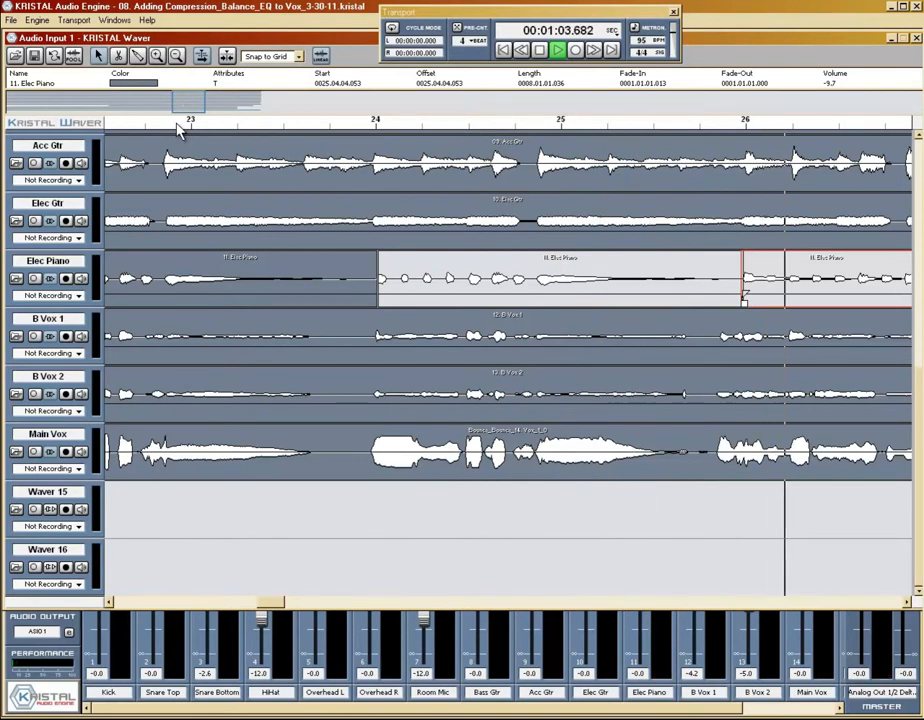
{"action": "key", "text": "space"}
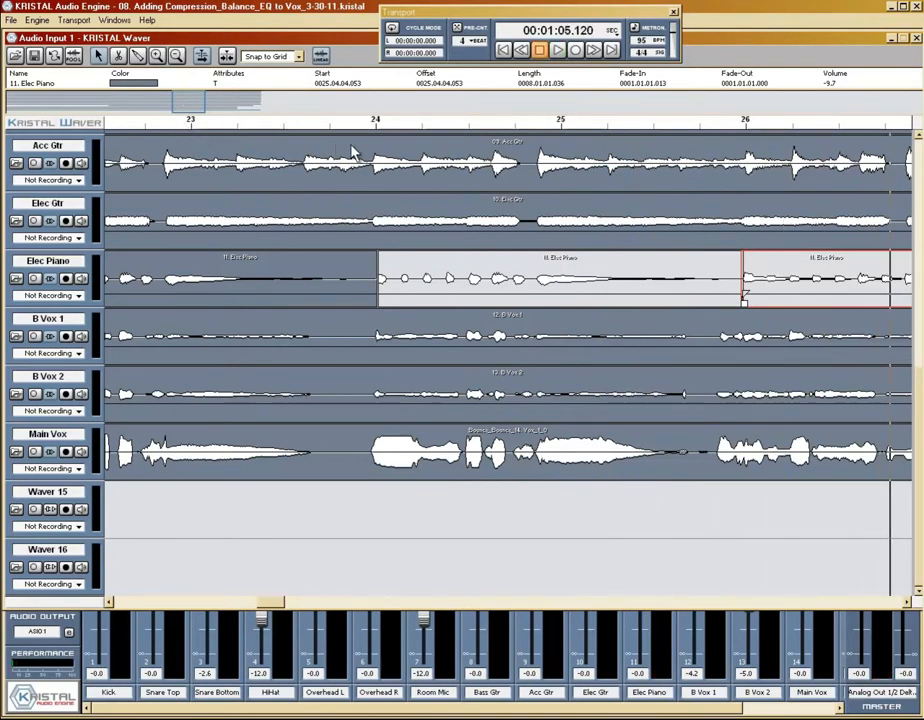
- Extend the start of the transparent Elec Piano clip back to 0024.01.01.000 to close the gap at bar 24
{"action": "left_click", "coordinate": [376, 127]}
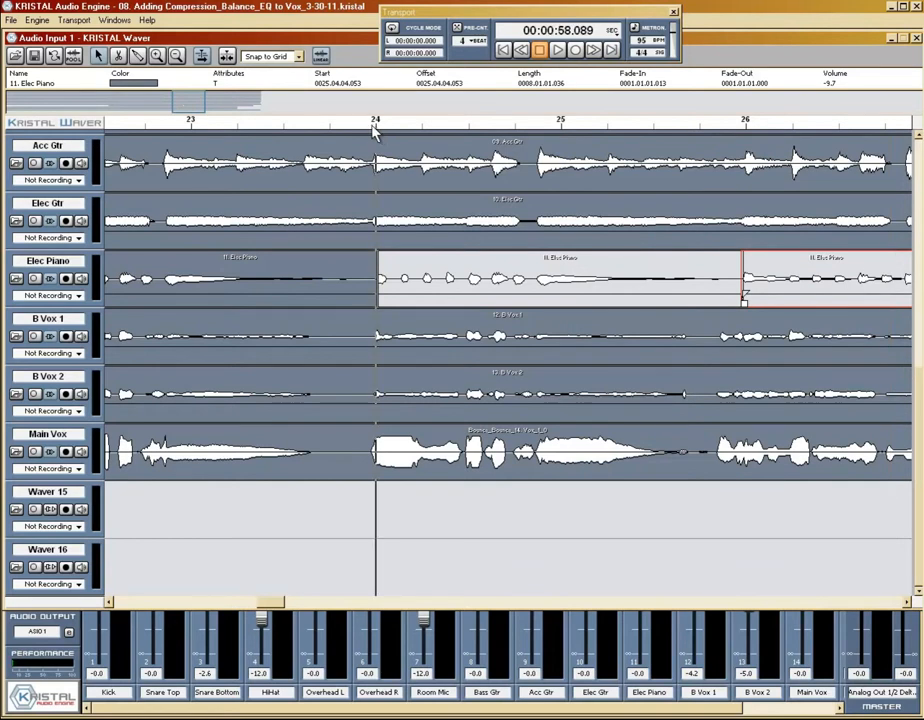
{"action": "mouse_move", "coordinate": [172, 112]}
{"action": "left_mouse_down"}
{"action": "mouse_move", "coordinate": [181, 99]}
{"action": "mouse_move", "coordinate": [206, 107]}
{"action": "mouse_move", "coordinate": [182, 110]}
{"action": "mouse_move", "coordinate": [185, 101]}
{"action": "left_mouse_up"}
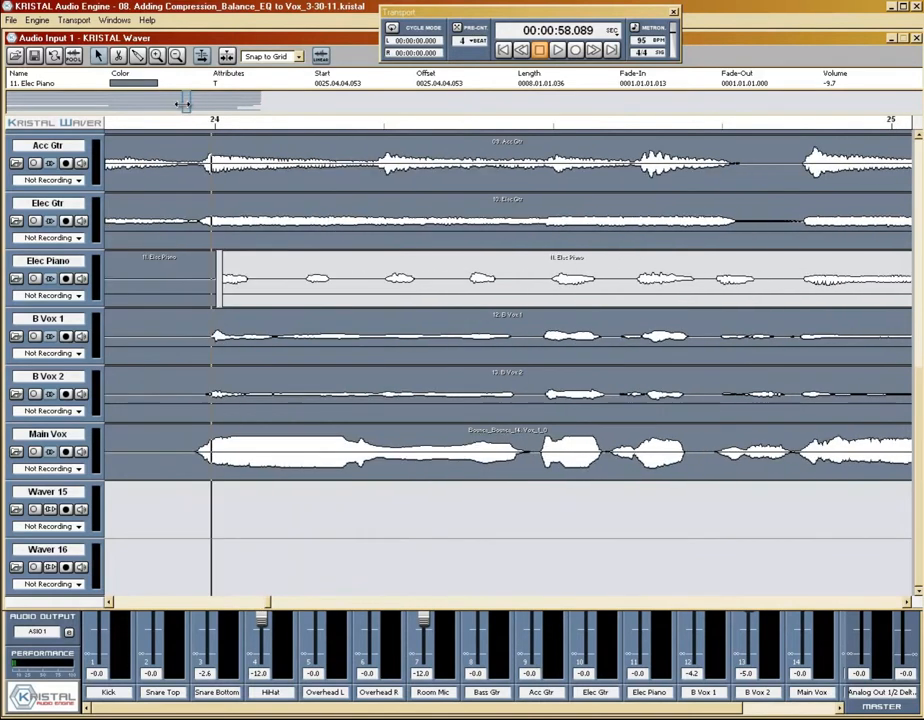
{"action": "left_click", "coordinate": [206, 273]}
{"action": "left_click", "coordinate": [230, 295]}
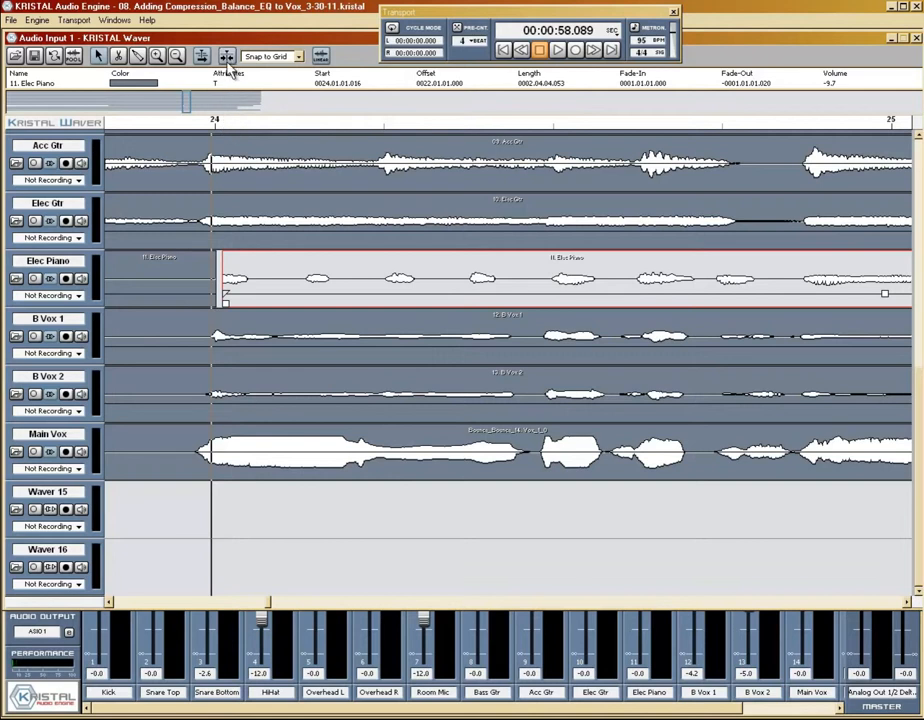
{"action": "left_click_drag", "start_coordinate": [226, 311], "coordinate": [223, 311]}
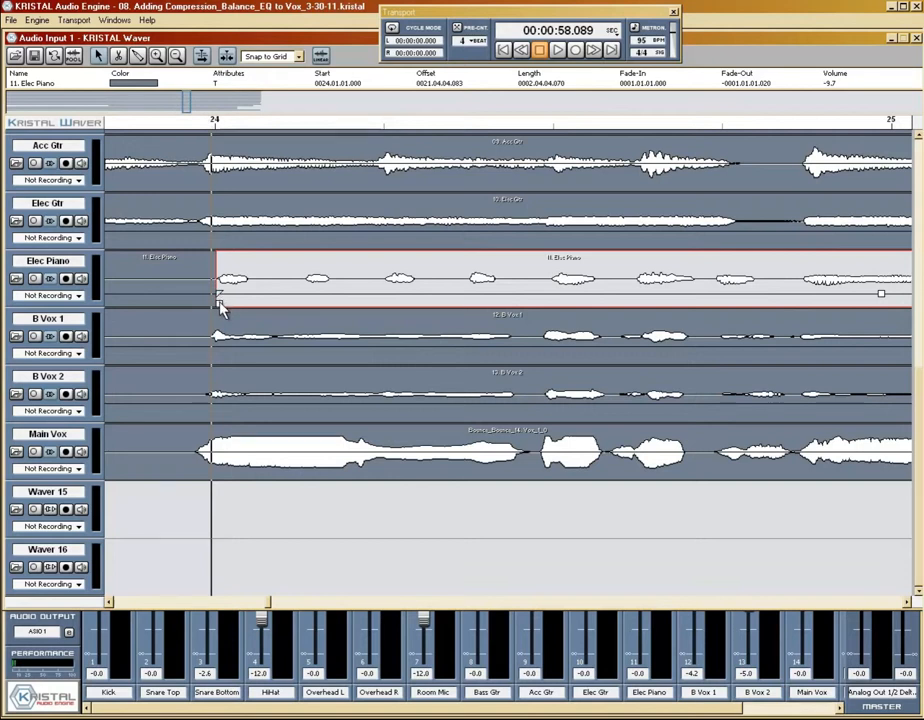
- Play back the soloed Elec Piano repeatedly across the clip boundary at bar 24
{"action": "key", "text": "space"}
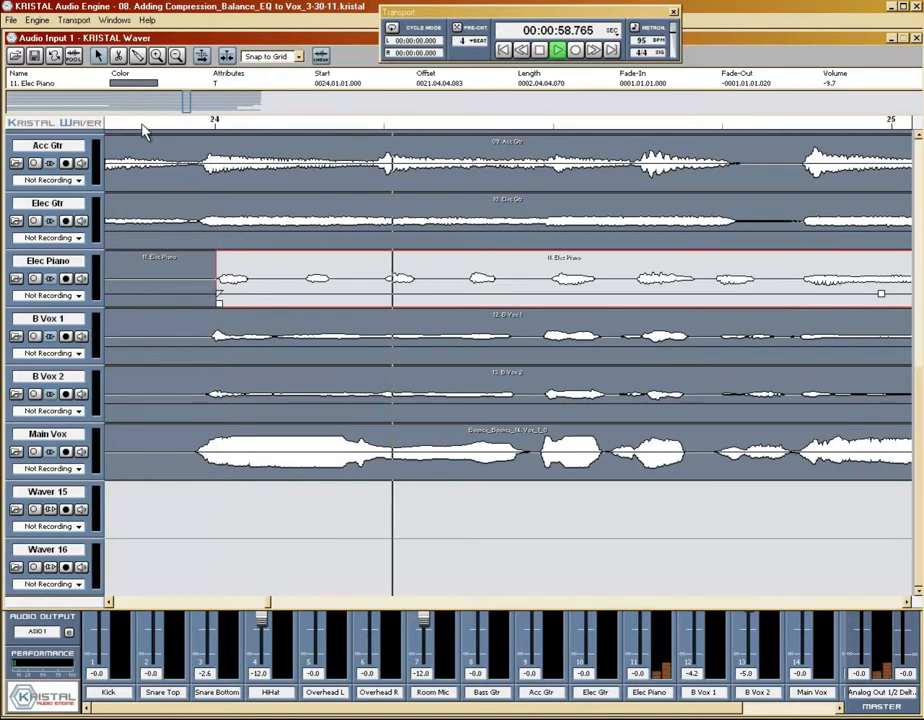
{"action": "key", "text": "space"}
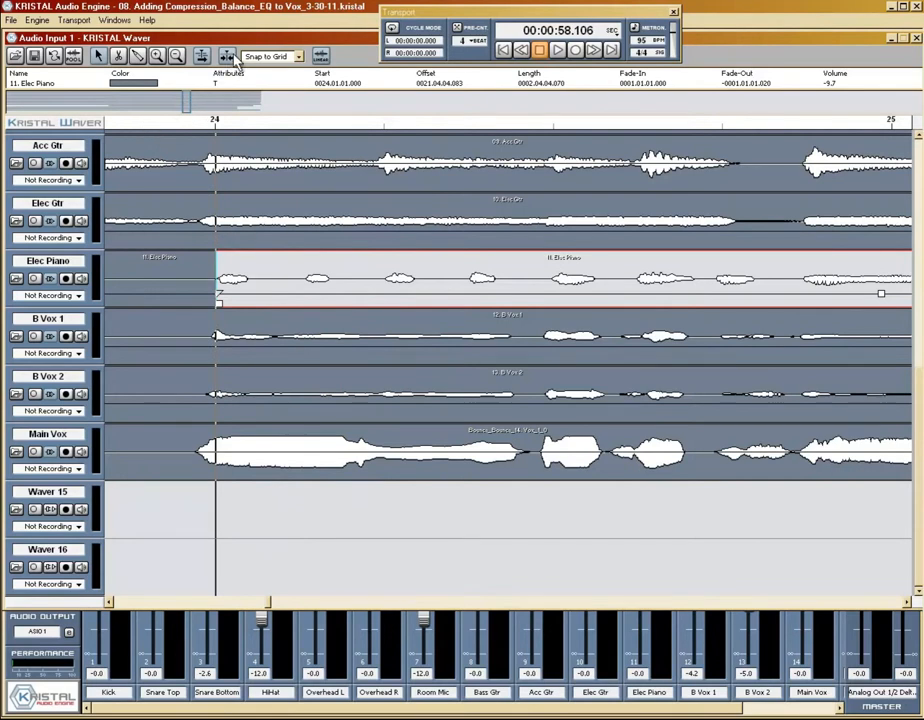
{"action": "left_click", "coordinate": [120, 130]}
{"action": "key", "text": "space"}
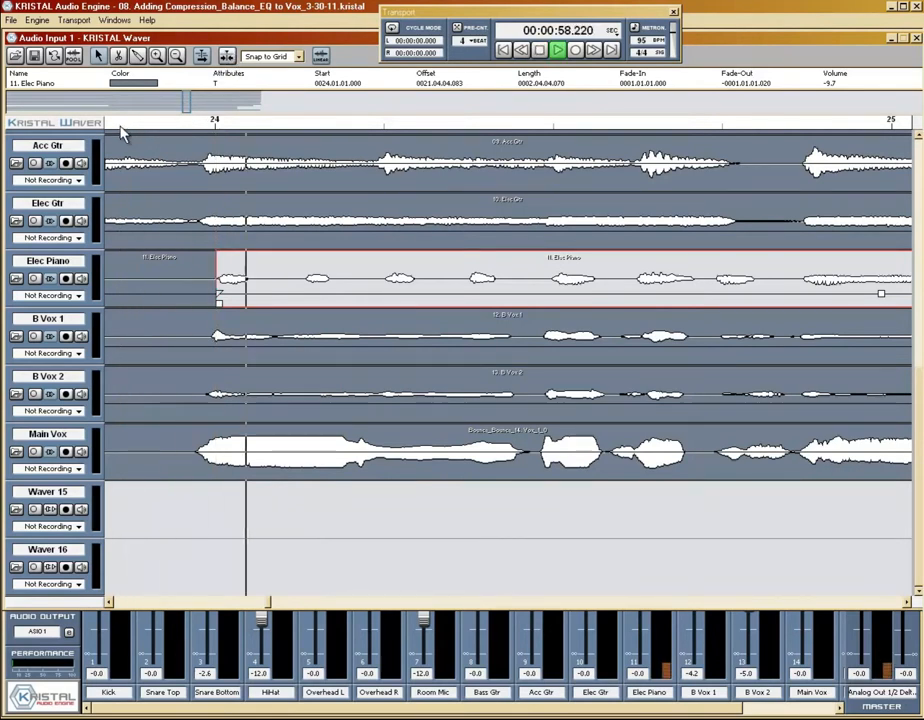
{"action": "key", "text": "space"}
{"action": "key", "text": "space"}
{"action": "key", "text": "space"}
{"action": "left_click_drag", "start_coordinate": [182, 107], "coordinate": [151, 110]}
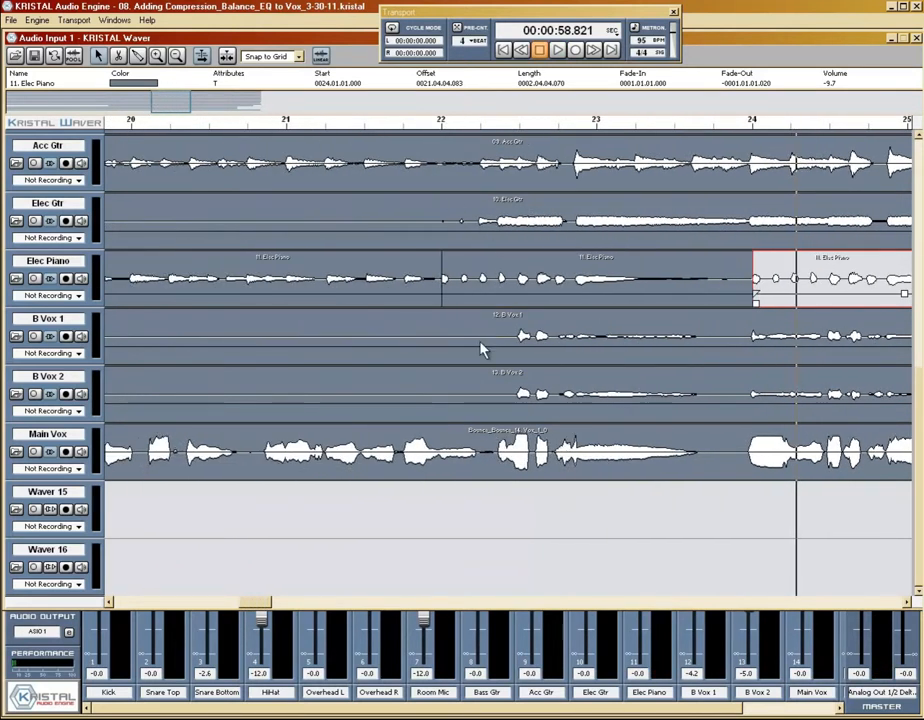
- Play back the soloed Elec Piano from just before bar 22, following it across the joins at bars 24 and 26 to past bar 28
{"action": "left_click", "coordinate": [418, 127]}
{"action": "key", "text": "space"}
{"action": "left_click_drag", "start_coordinate": [253, 606], "coordinate": [262, 606]}
{"action": "left_click", "coordinate": [115, 127]}
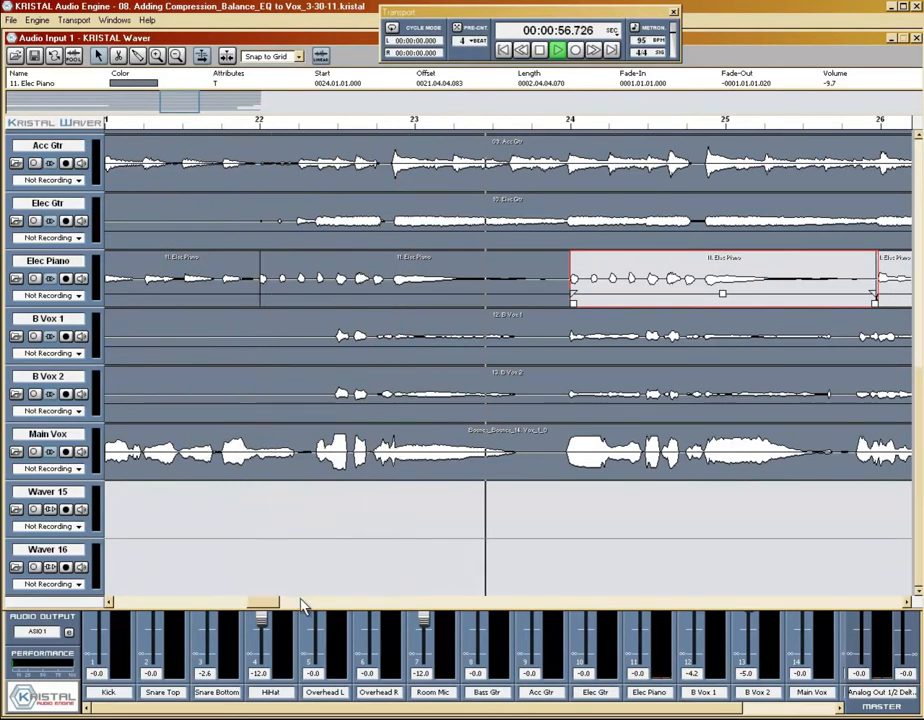
{"action": "left_click_drag", "start_coordinate": [262, 610], "coordinate": [280, 613]}
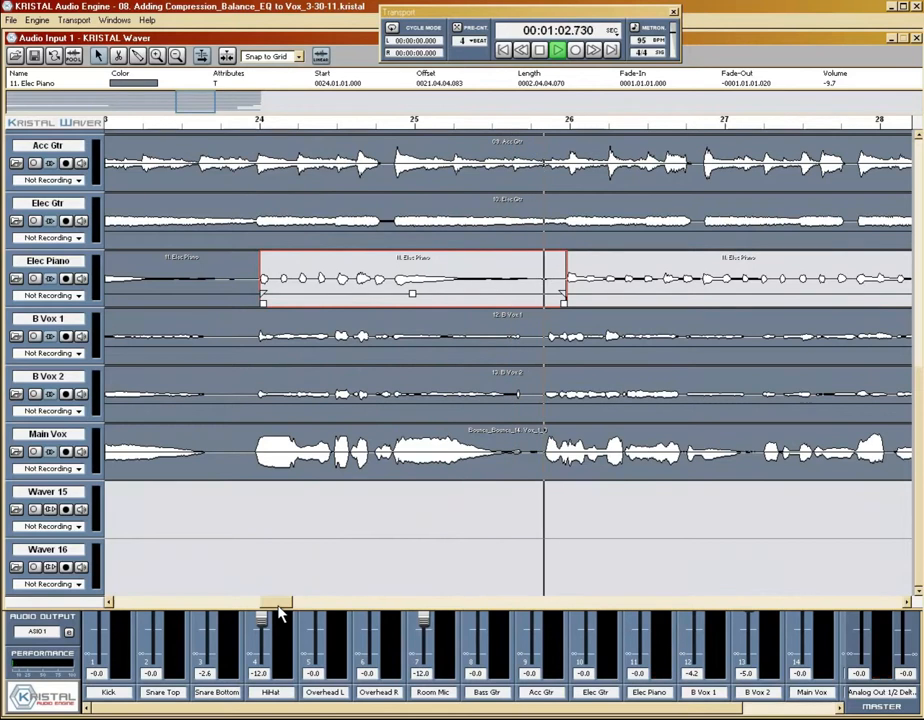
{"action": "left_click_drag", "start_coordinate": [280, 613], "coordinate": [301, 613]}
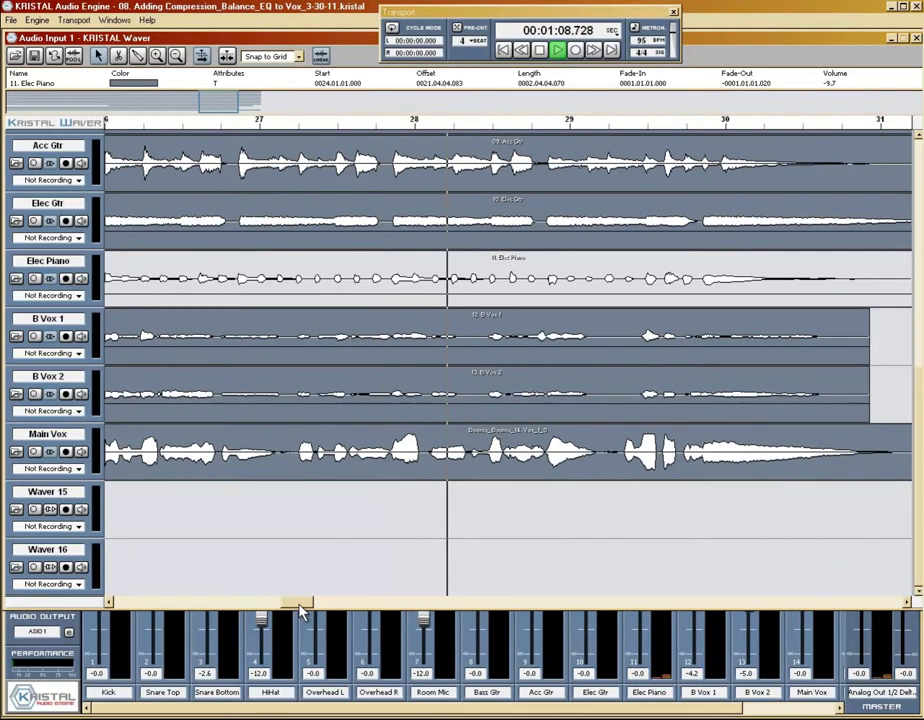
{"action": "key", "text": "space"}
- Turn off the Transparent attribute for the Elec Piano clip at bar 24 and for the one starting just before bar 26
{"action": "left_click_drag", "start_coordinate": [301, 613], "coordinate": [287, 613]}
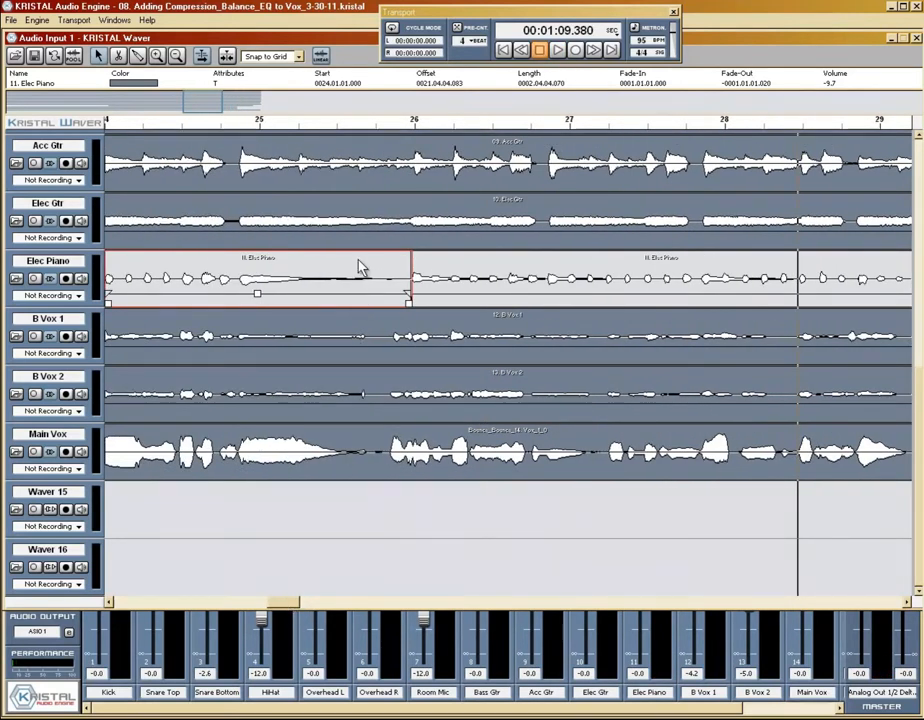
{"action": "left_click", "coordinate": [220, 88]}
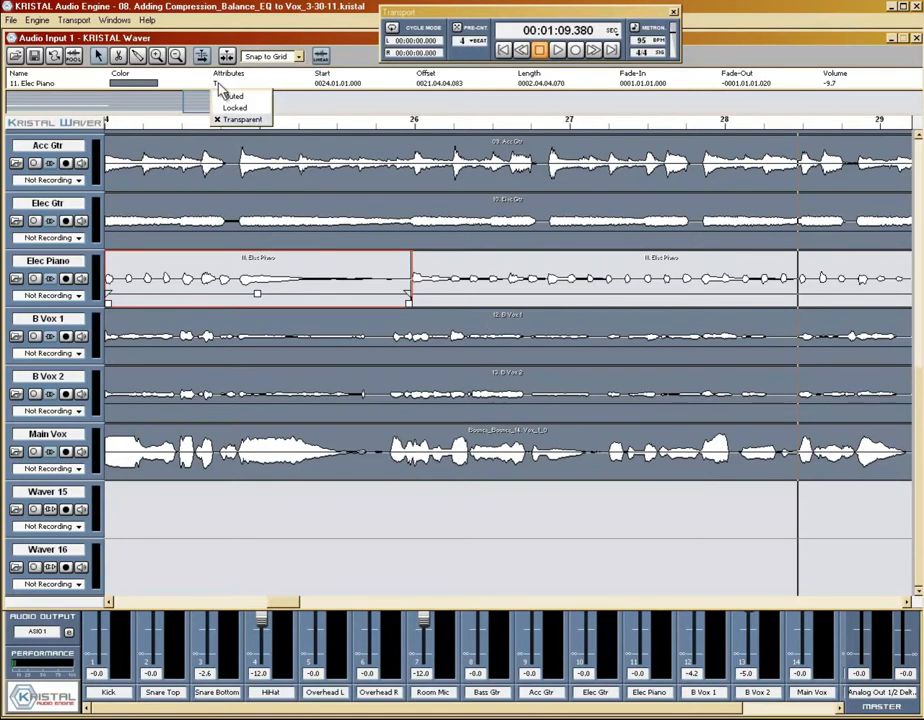
{"action": "left_click", "coordinate": [230, 121]}
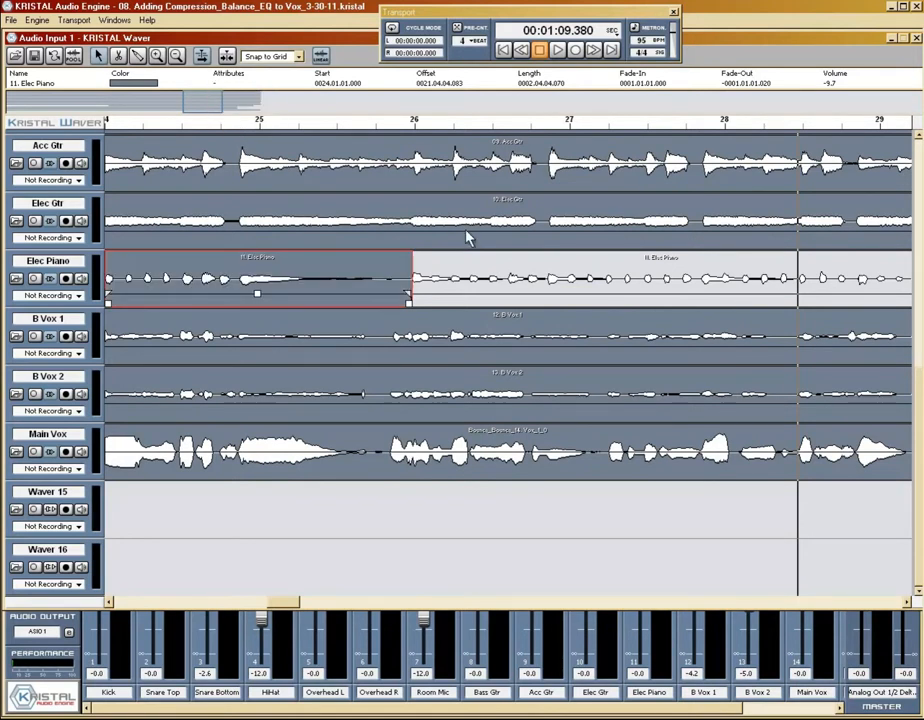
{"action": "left_click", "coordinate": [474, 268]}
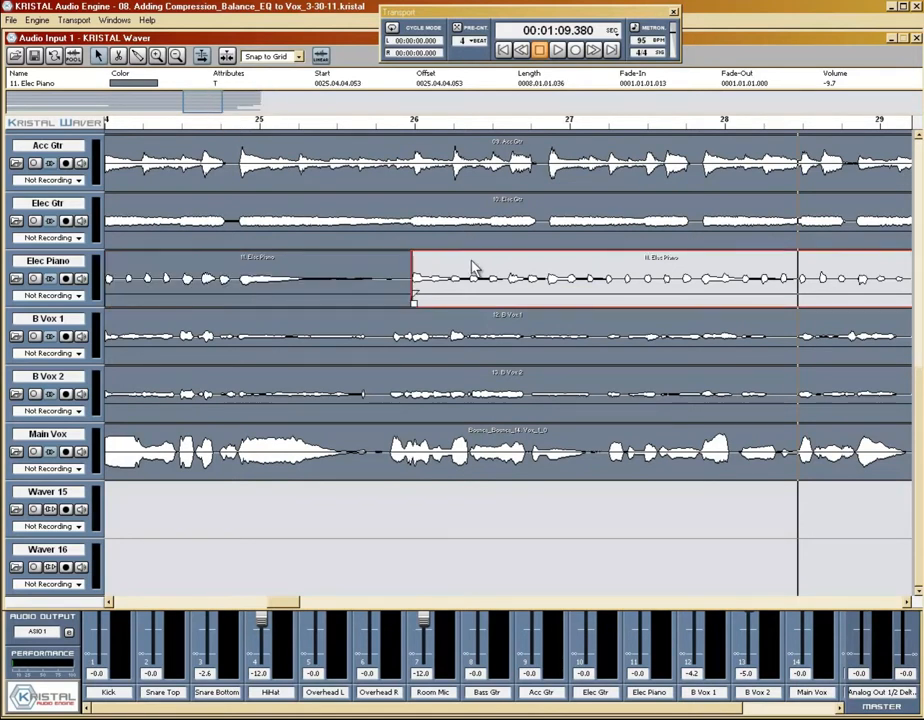
{"action": "left_click", "coordinate": [222, 88]}
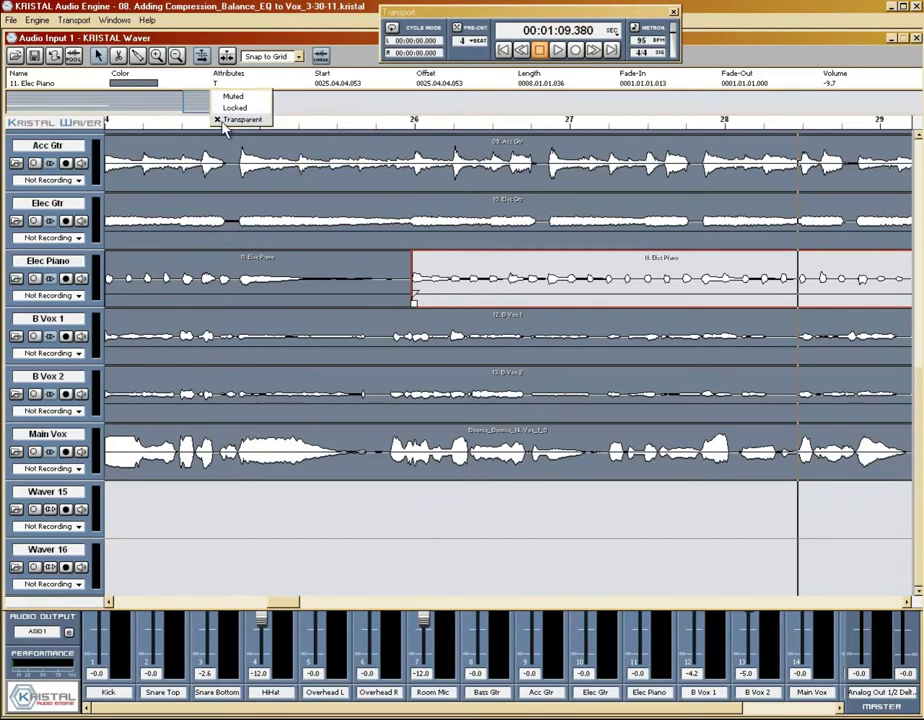
{"action": "left_click", "coordinate": [224, 118]}
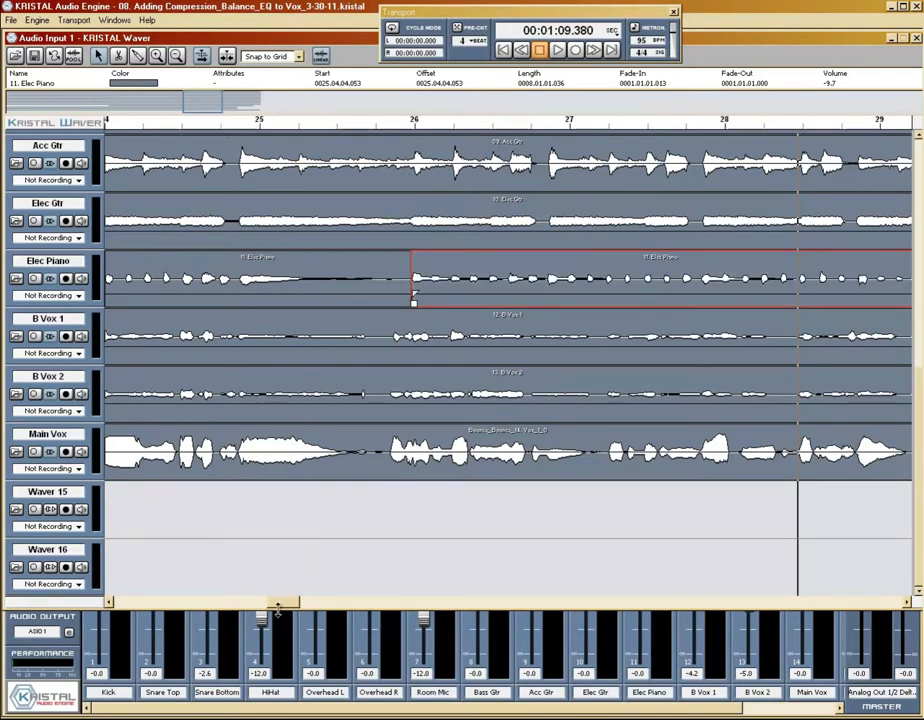
- Unsolo Elec Piano in the mixer and play back the full mix from just after bar 21 to past the last notes
{"action": "left_click_drag", "start_coordinate": [185, 107], "coordinate": [97, 107]}
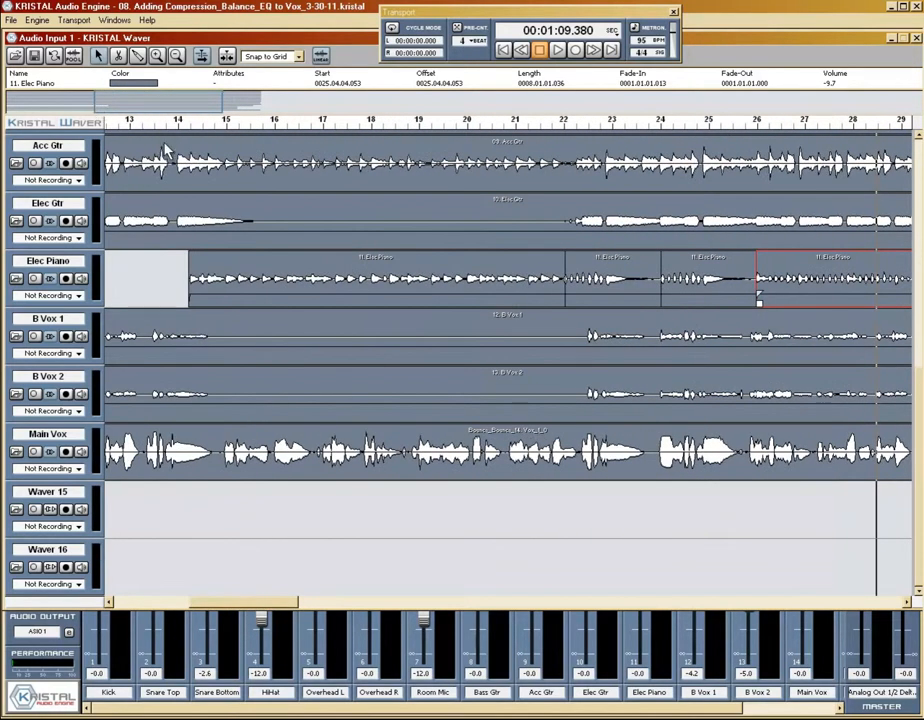
{"action": "left_click", "coordinate": [530, 133]}
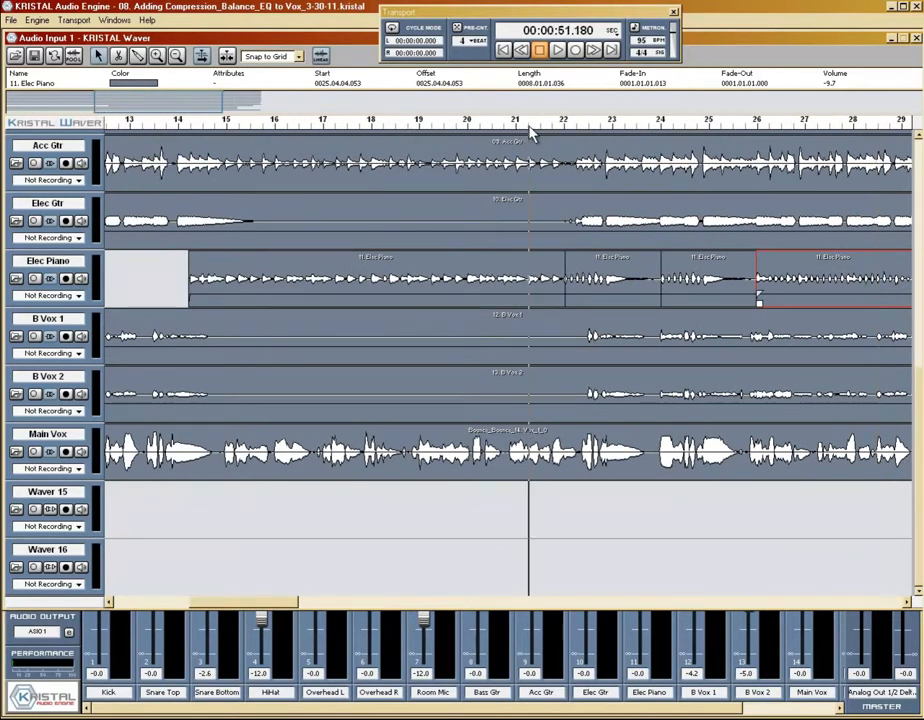
{"action": "left_click", "coordinate": [663, 626]}
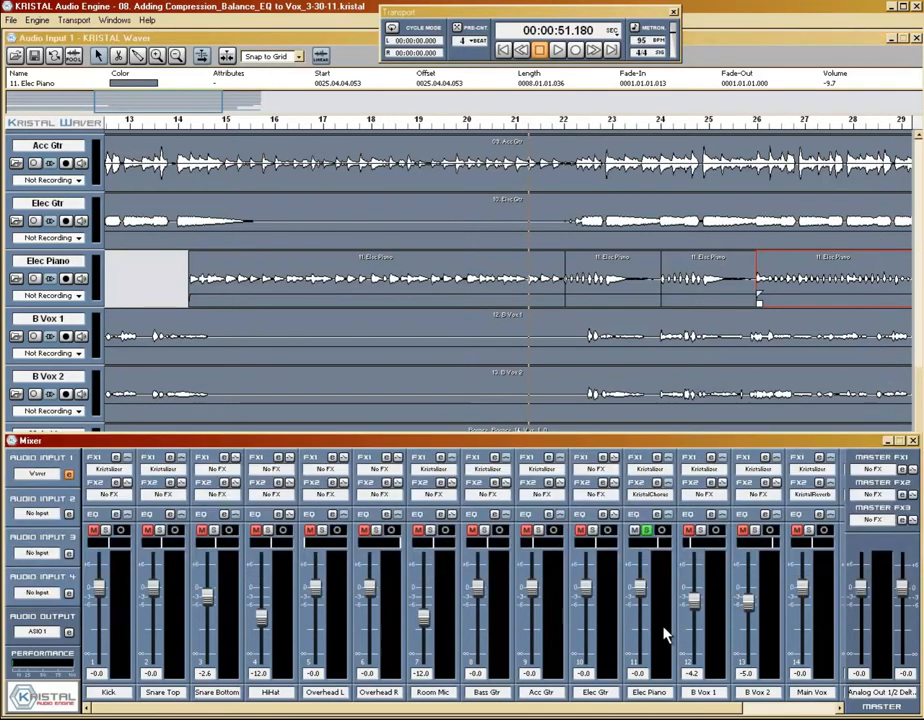
{"action": "left_click", "coordinate": [646, 531]}
{"action": "key", "text": "space"}
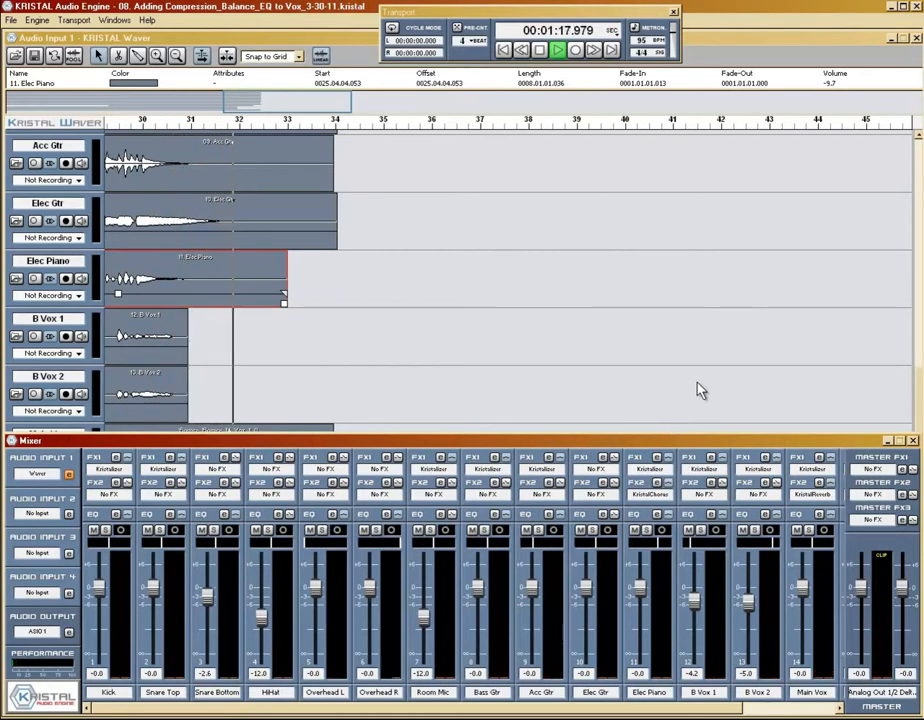
{"action": "key", "text": "space"}
- Play back the full mix from about bar 22 and locate the snare fill on the drum tracks before bar 23
{"action": "left_click_drag", "start_coordinate": [917, 393], "coordinate": [916, 106]}
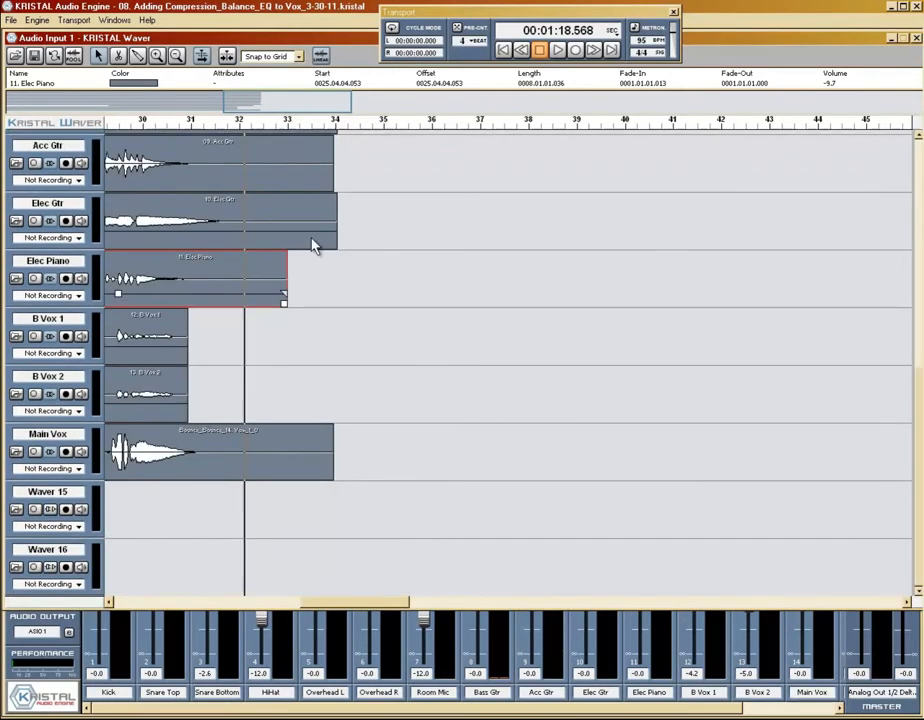
{"action": "left_click_drag", "start_coordinate": [287, 108], "coordinate": [148, 91]}
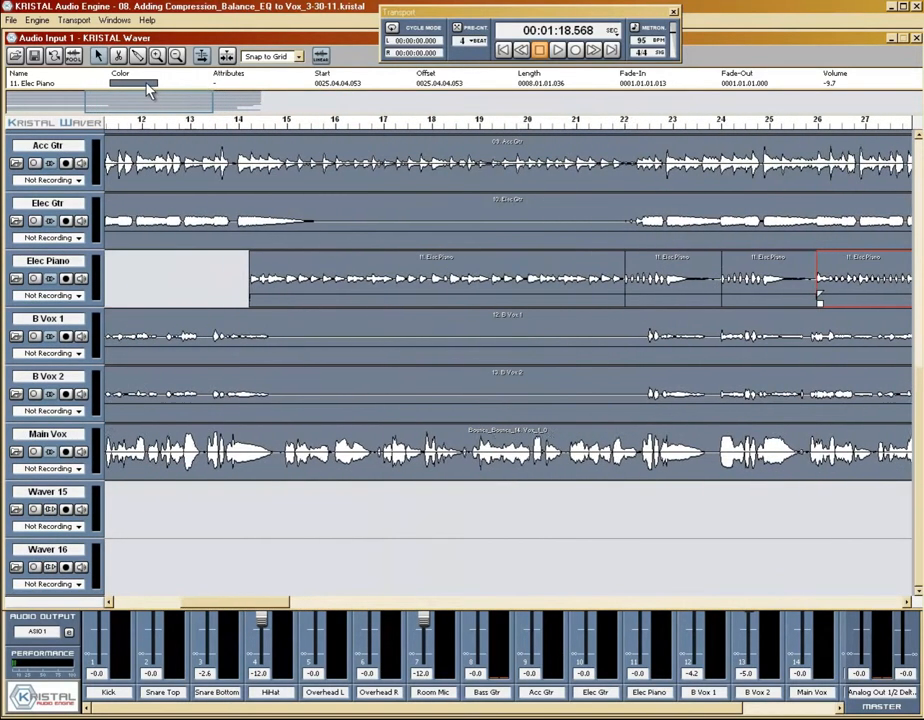
{"action": "left_click_drag", "start_coordinate": [921, 365], "coordinate": [911, 162]}
{"action": "left_click", "coordinate": [703, 128]}
{"action": "key", "text": "space"}
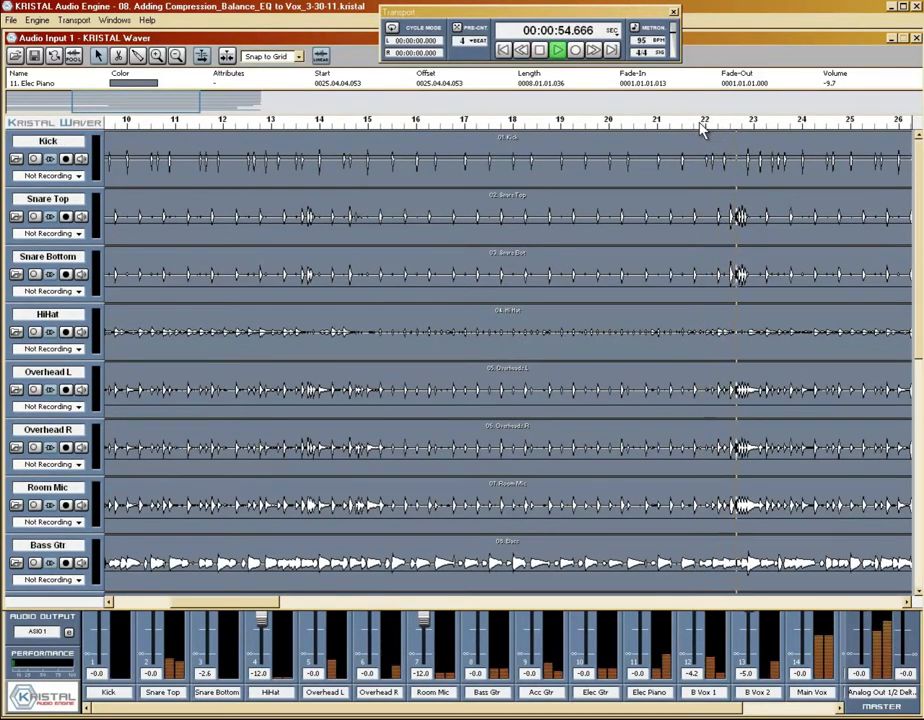
{"action": "key", "text": "space"}
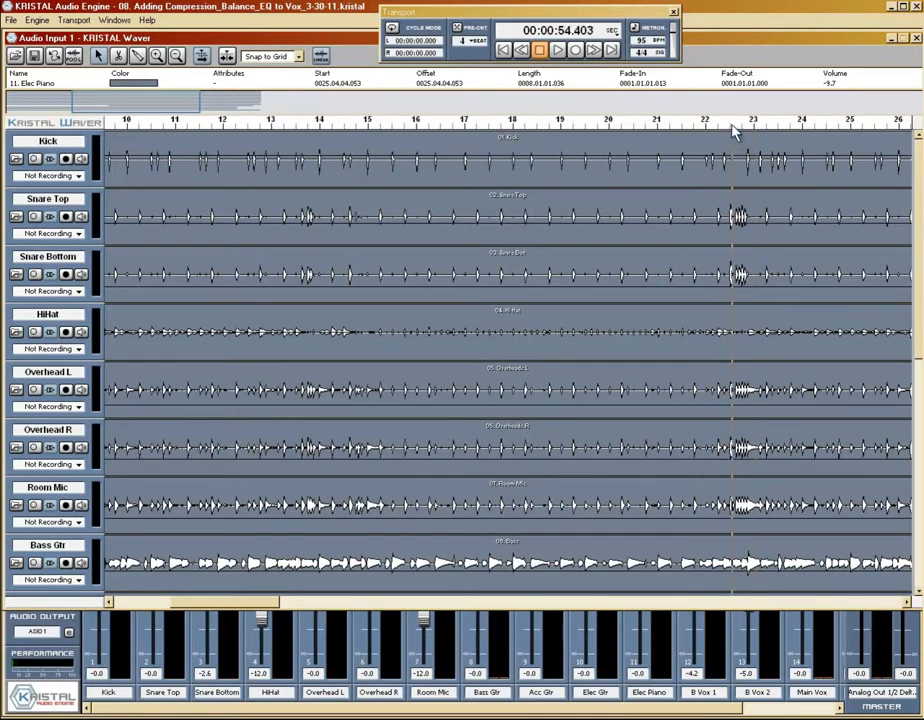
- Split the Snare Top and Snare Bottom clips around the snare fill, at about 0022.02.04.060 and 0022.04.03.006
{"action": "left_click_drag", "start_coordinate": [68, 107], "coordinate": [169, 109]}
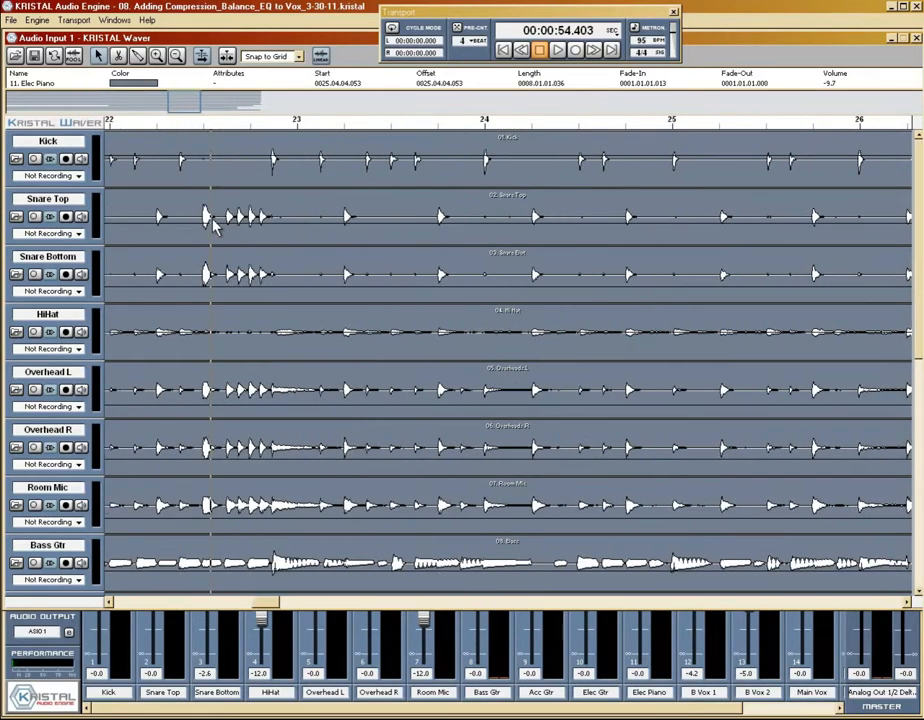
{"action": "left_click", "coordinate": [199, 218]}
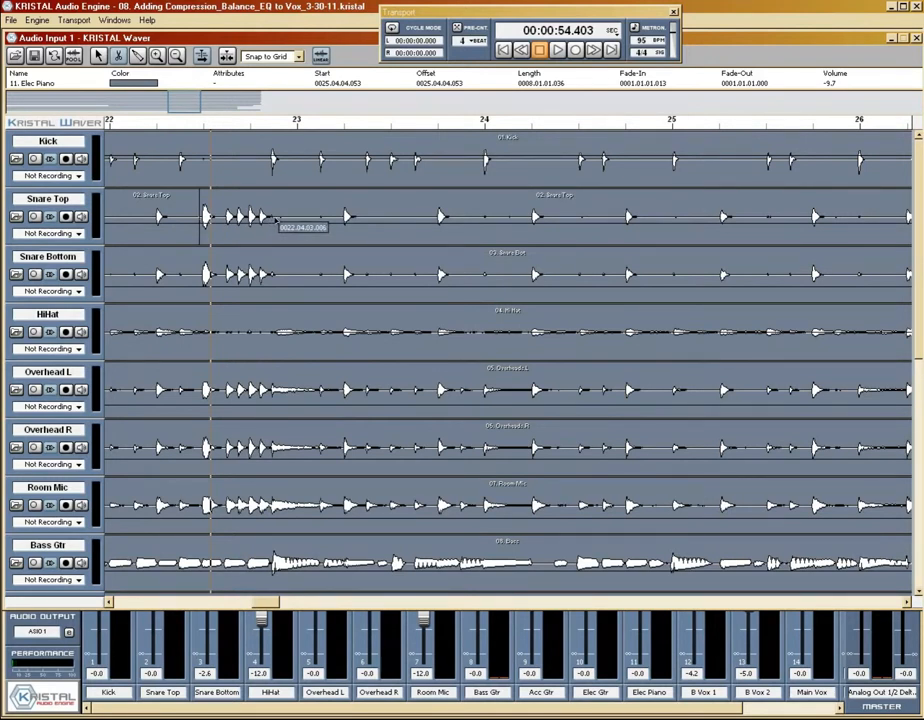
{"action": "left_click", "coordinate": [275, 219]}
{"action": "left_click", "coordinate": [274, 276]}
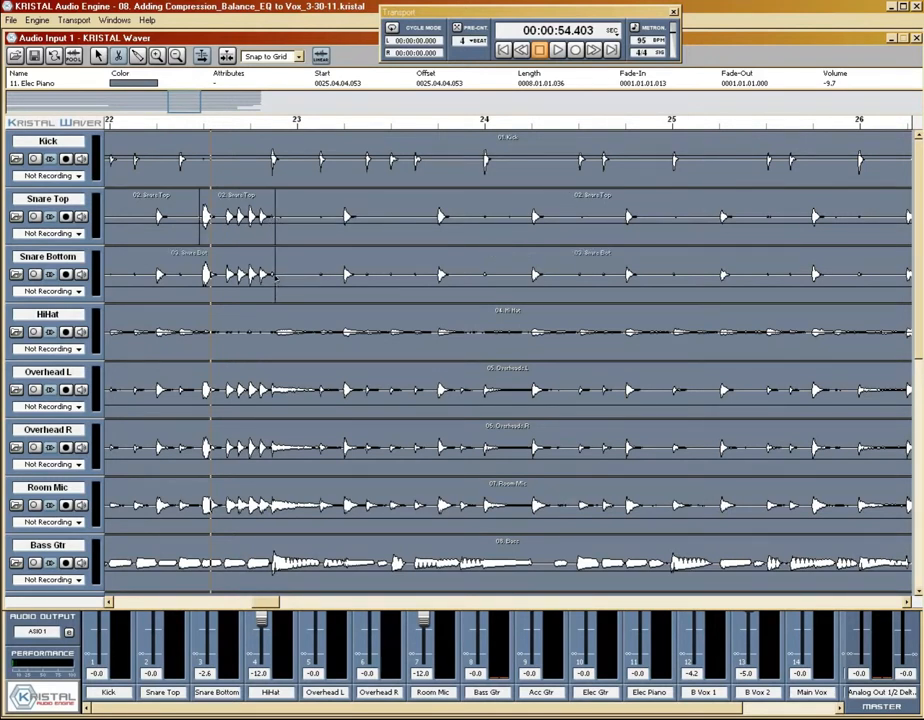
{"action": "left_click", "coordinate": [200, 280]}
- Split the Overhead L, Overhead R and Room Mic clips around the same snare fill, at about 0022.02.04 and 0022.04.02.056
{"action": "left_click", "coordinate": [201, 390]}
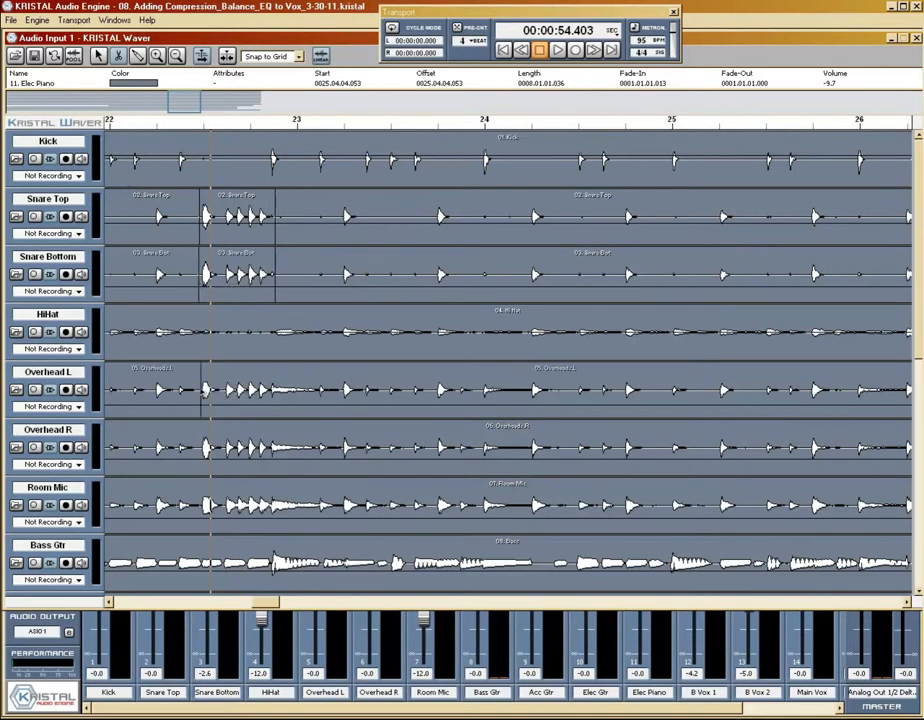
{"action": "left_click", "coordinate": [201, 447]}
{"action": "left_click", "coordinate": [201, 505]}
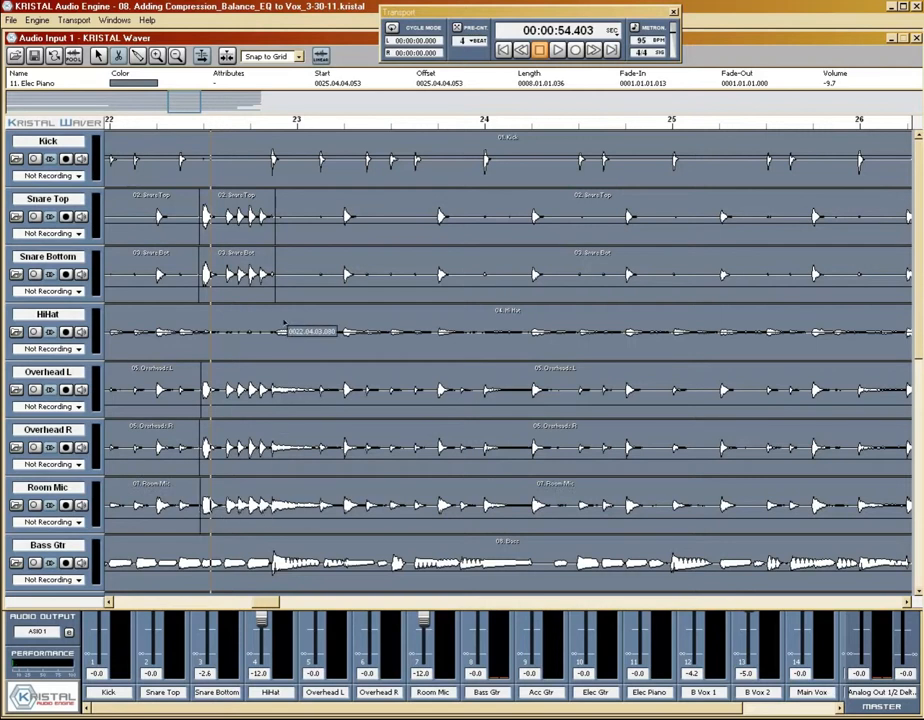
{"action": "left_click", "coordinate": [270, 392]}
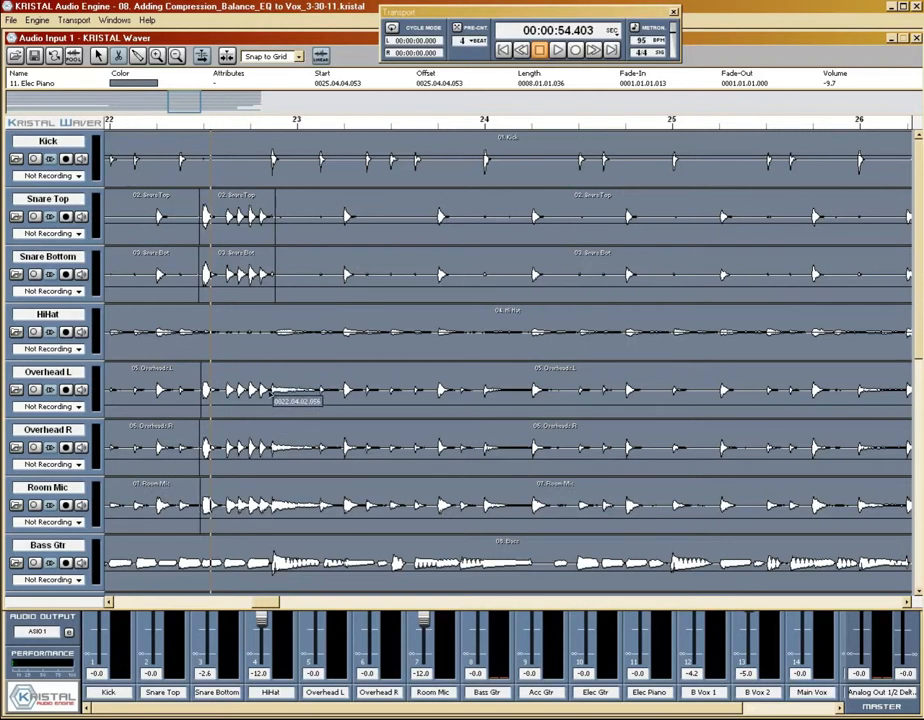
{"action": "left_click", "coordinate": [270, 450]}
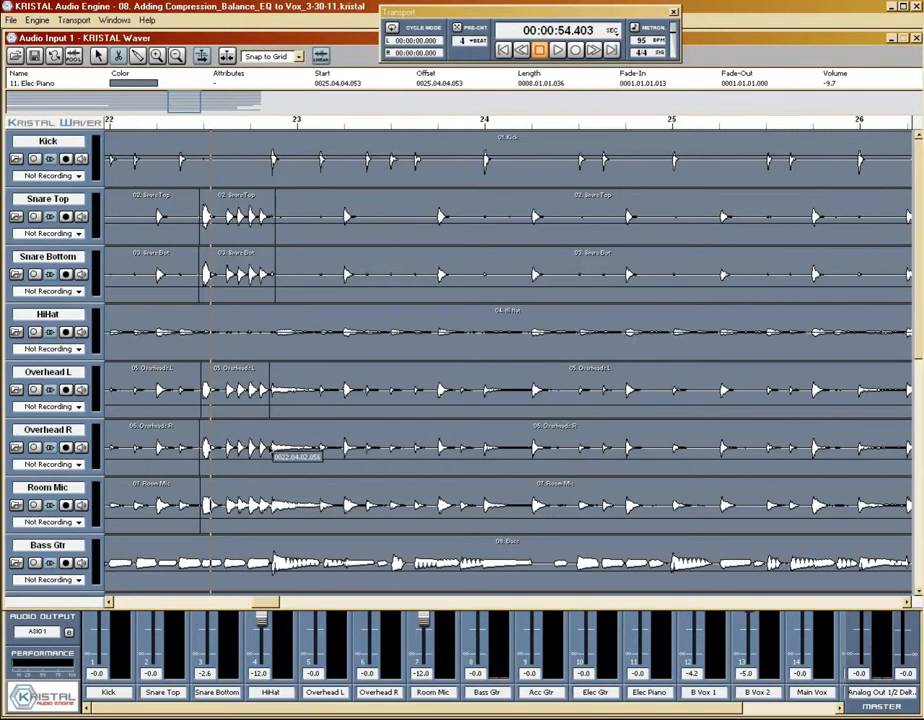
{"action": "left_click", "coordinate": [270, 508]}
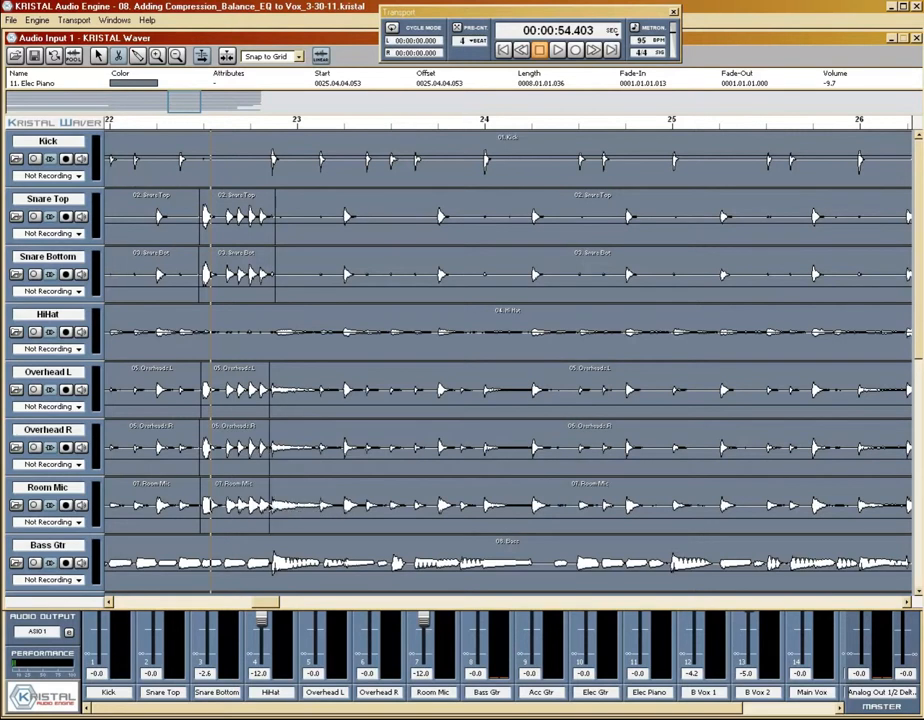
- Lower the volume of the Room Mic fill clip to -9.0 and the Overhead R fill clip to -9.7
{"action": "left_click", "coordinate": [238, 522]}
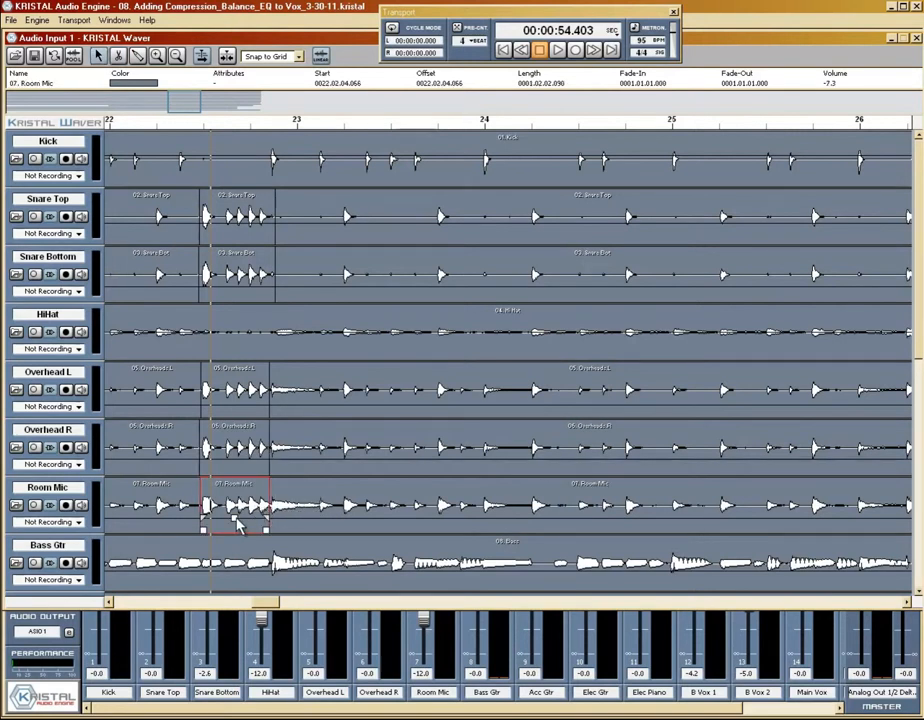
{"action": "left_click_drag", "start_coordinate": [237, 528], "coordinate": [238, 531]}
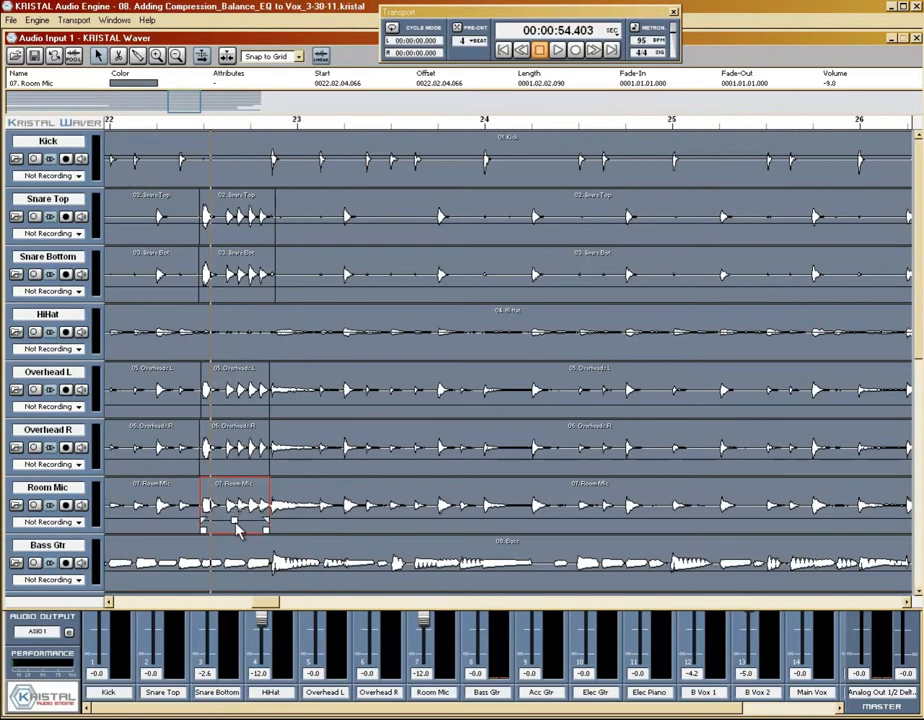
{"action": "left_click", "coordinate": [236, 456]}
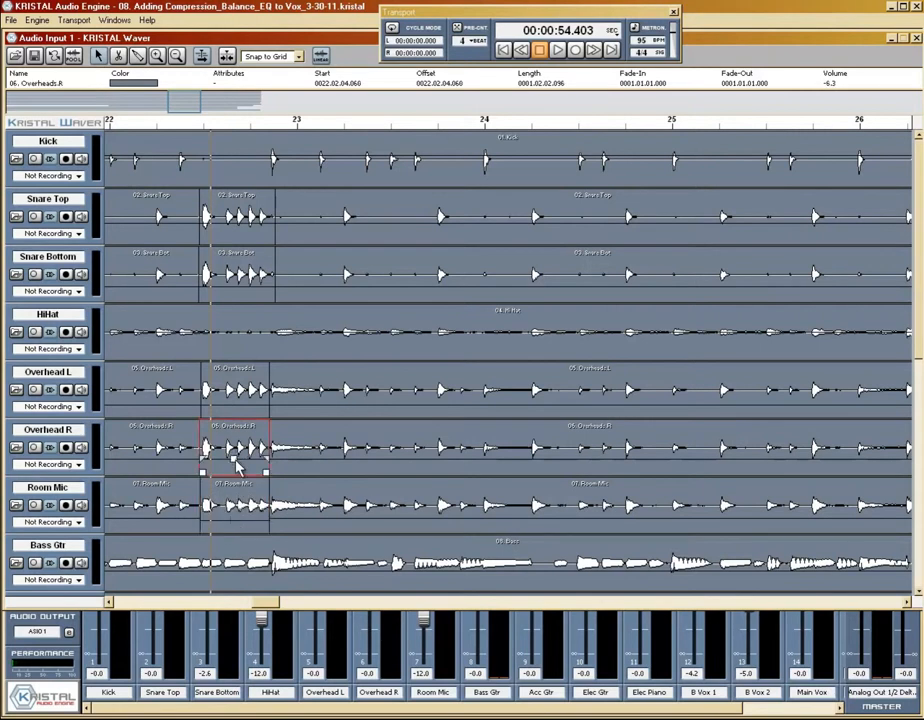
{"action": "left_click_drag", "start_coordinate": [234, 458], "coordinate": [234, 465]}
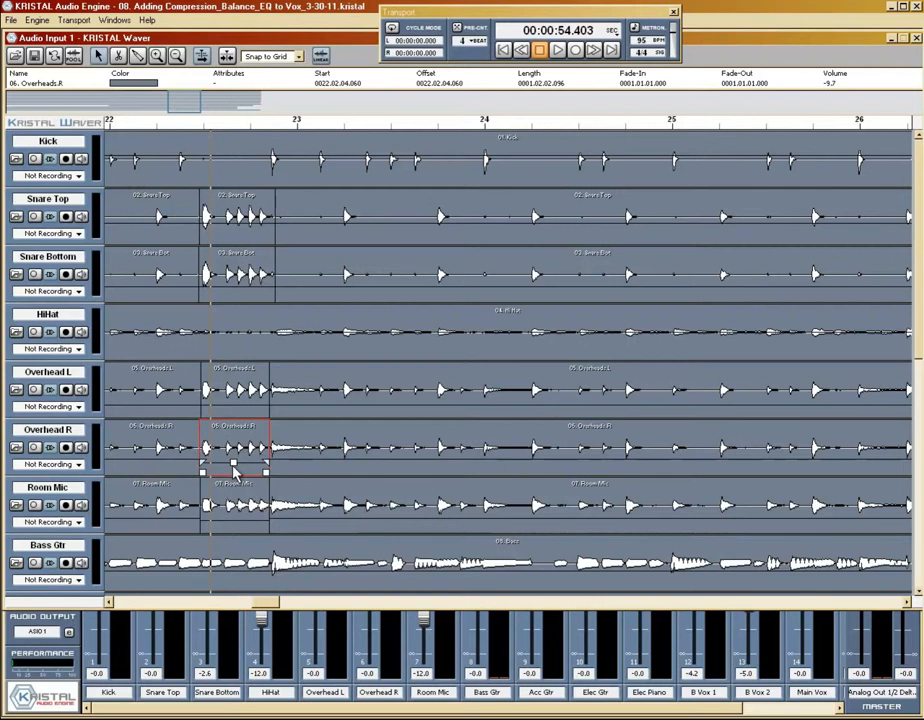
- Lower the volume of the Snare Top fill clip to -5.4 and the Overhead L fill clip to -18.8
{"action": "left_click", "coordinate": [235, 410]}
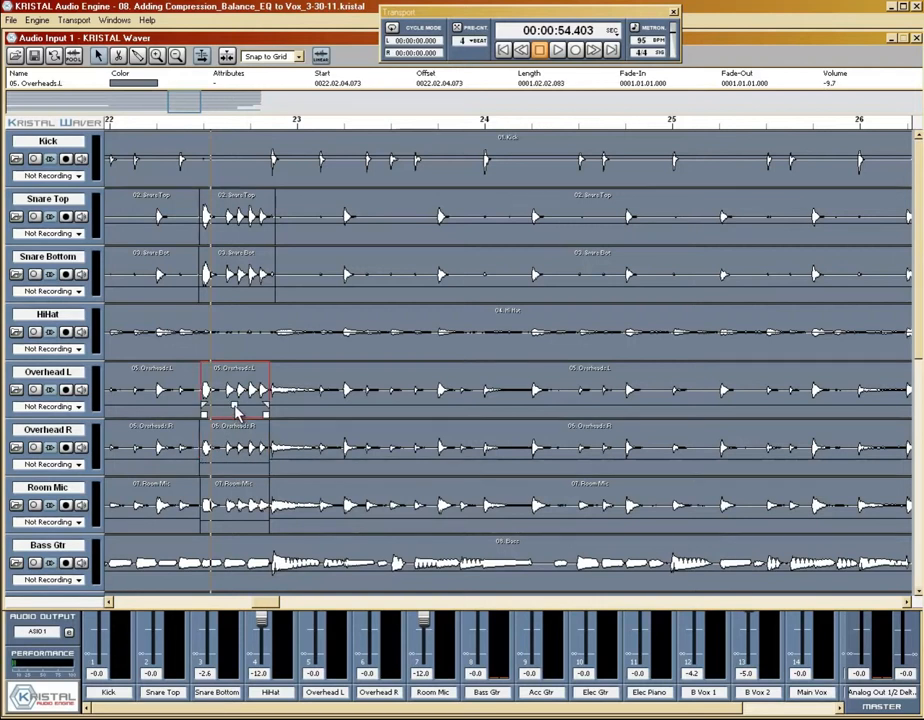
{"action": "left_click", "coordinate": [241, 225]}
{"action": "left_click_drag", "start_coordinate": [238, 227], "coordinate": [238, 233]}
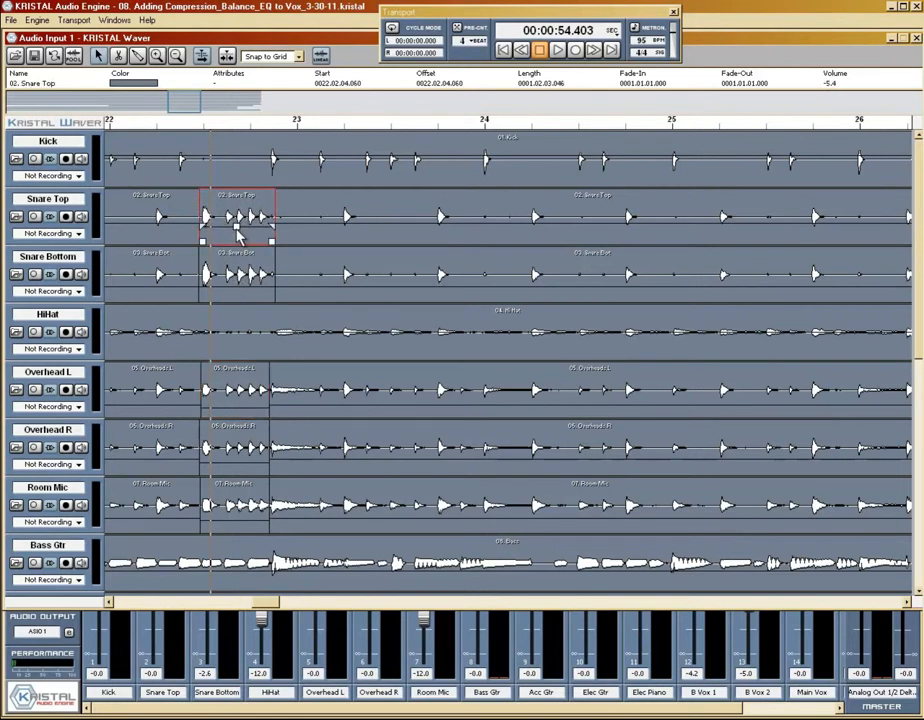
{"action": "left_click", "coordinate": [241, 265]}
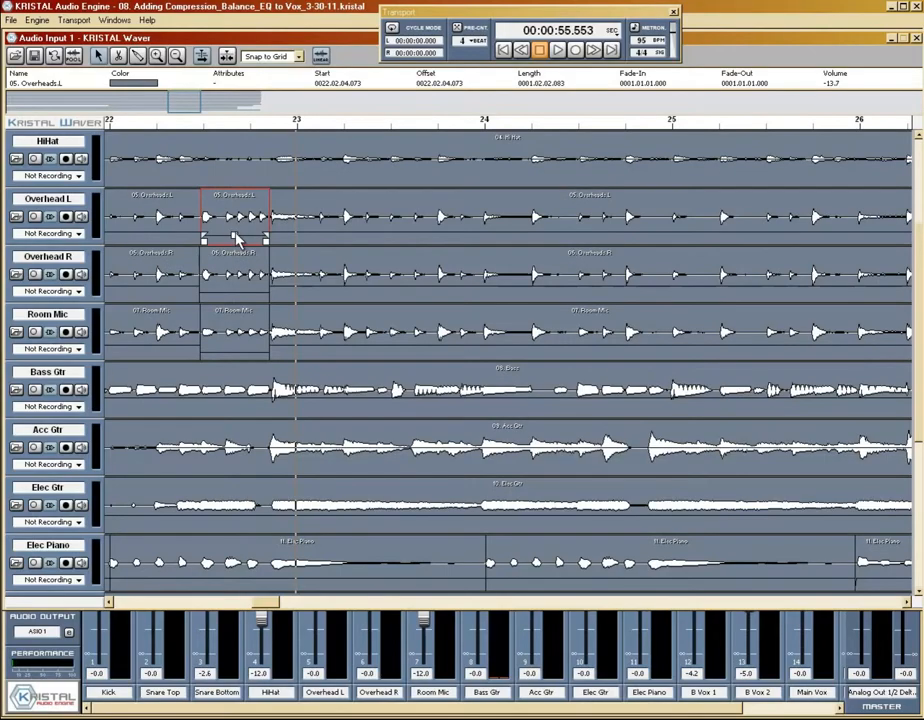
{"action": "left_click_drag", "start_coordinate": [238, 241], "coordinate": [236, 243]}
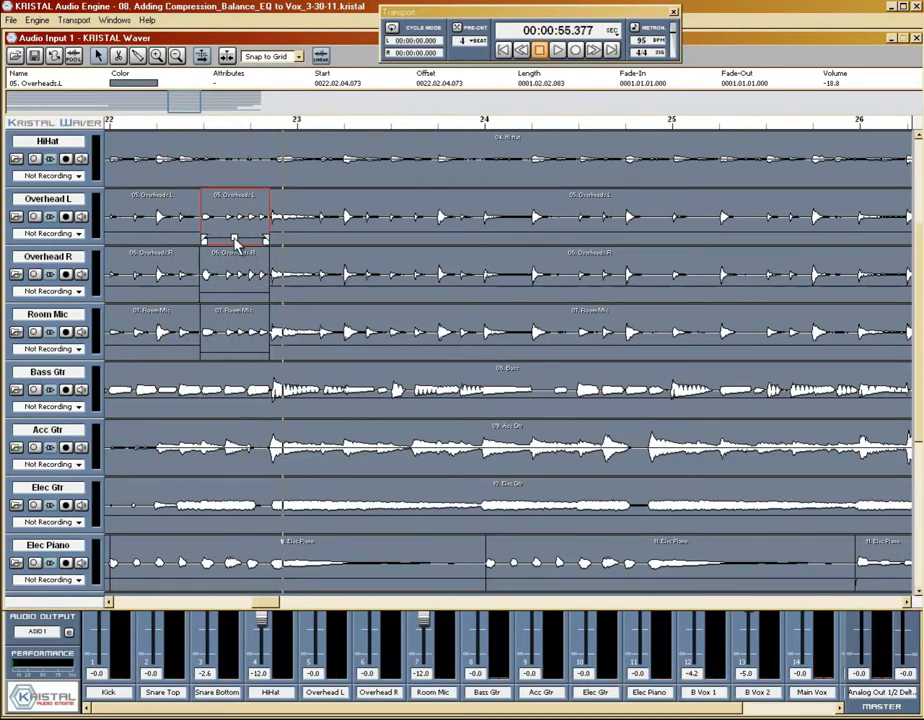
- Play back the full mix across the quieter snare fill, starting shortly after bar 22, and replay it with a longer lead-in
{"action": "left_click", "coordinate": [160, 122]}
{"action": "key", "text": "space"}
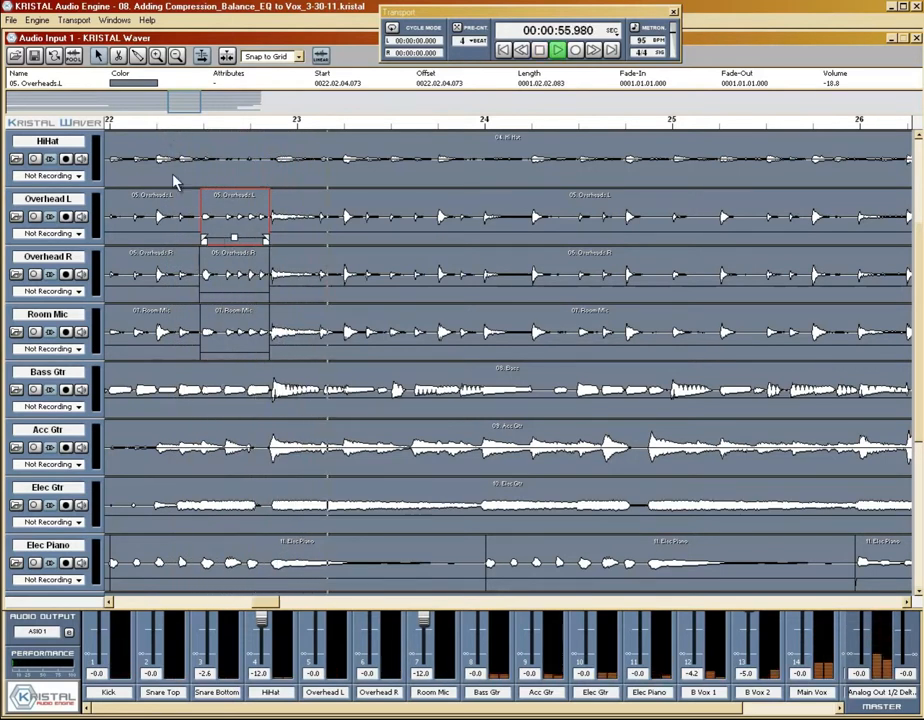
{"action": "left_click", "coordinate": [128, 126]}
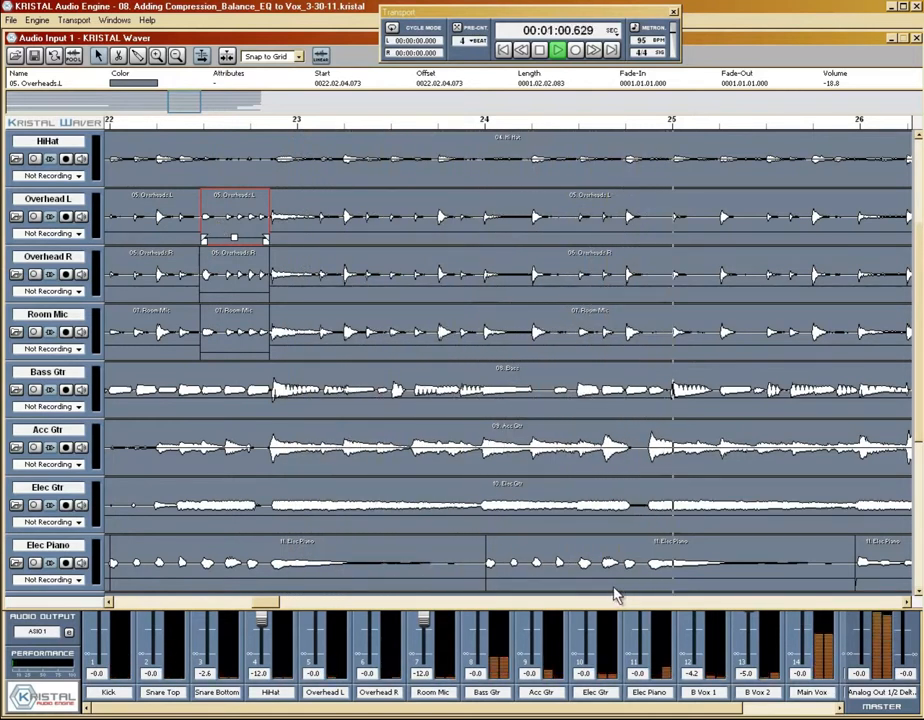
- Play the full mix from bar 26 through the end of the song and check the channels in the mixer
{"action": "left_click_drag", "start_coordinate": [250, 100], "coordinate": [270, 111]}
{"action": "key", "text": "space"}
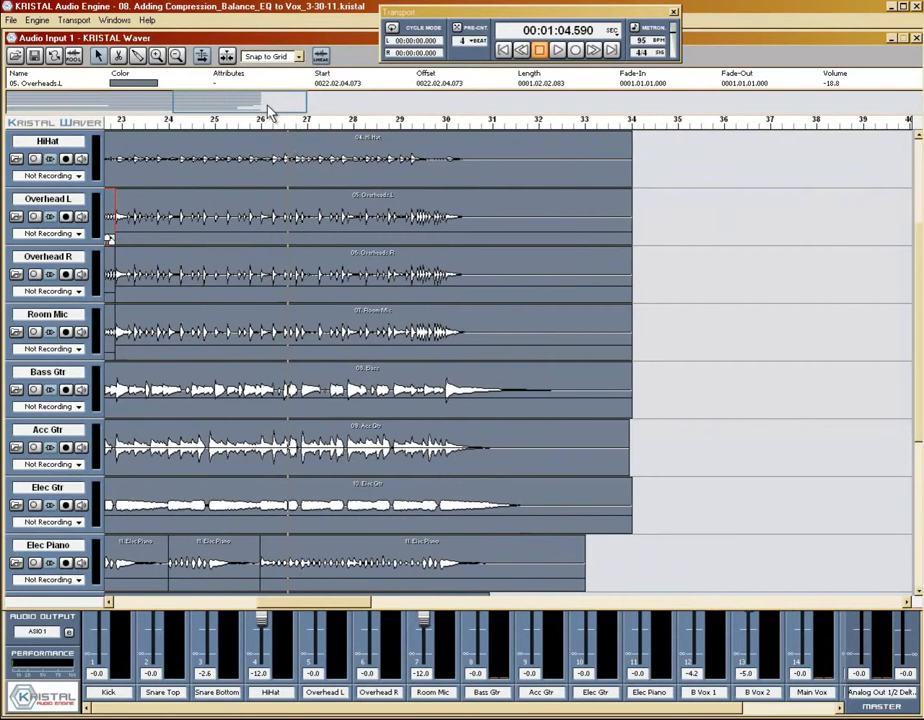
{"action": "key", "text": "space"}
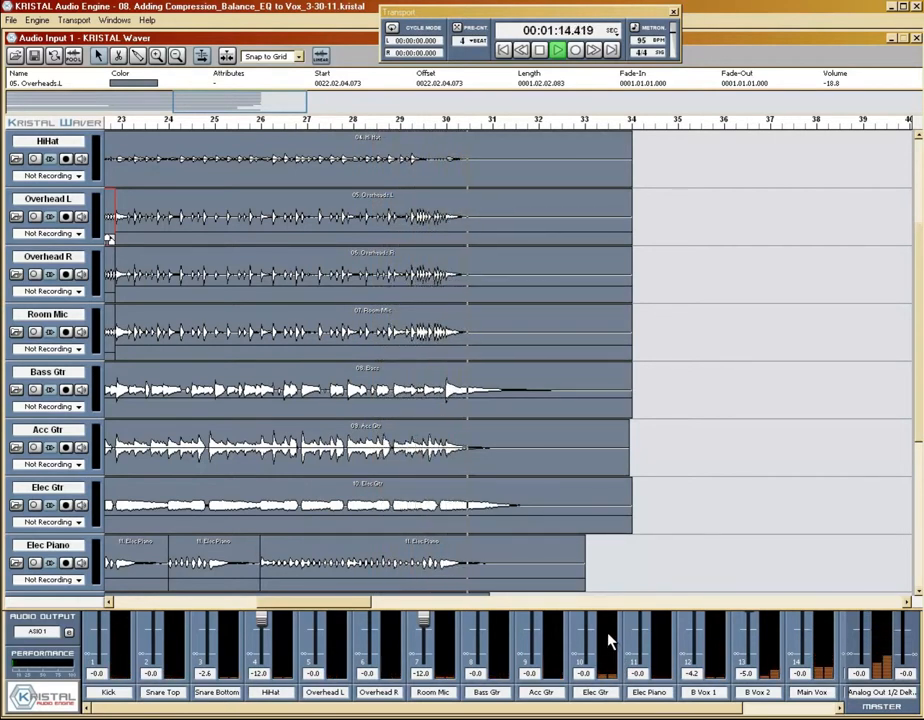
{"action": "left_click", "coordinate": [713, 633]}
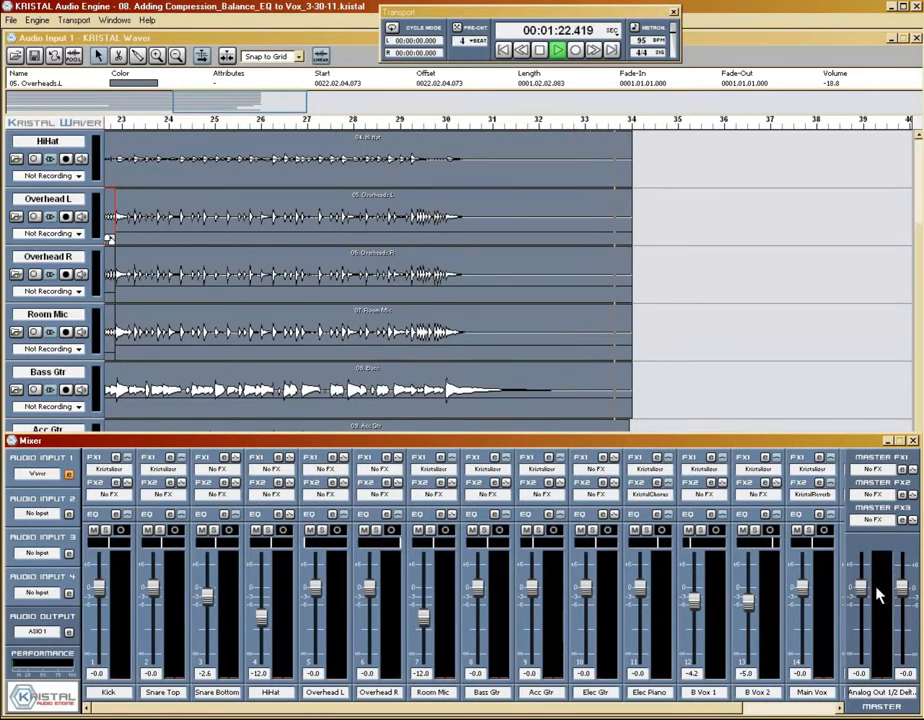
{"action": "key", "text": "space"}
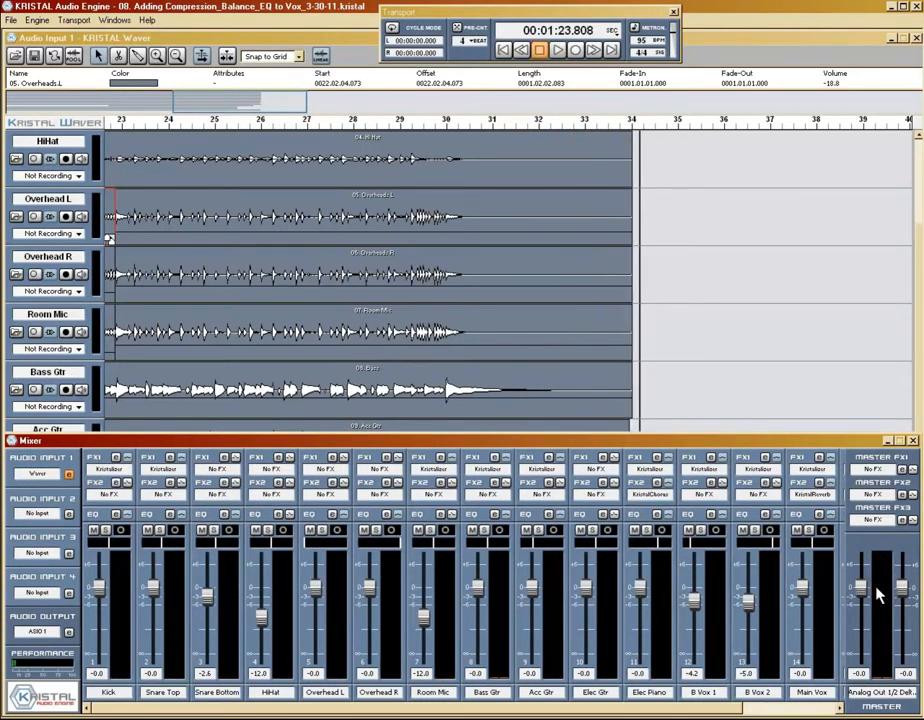